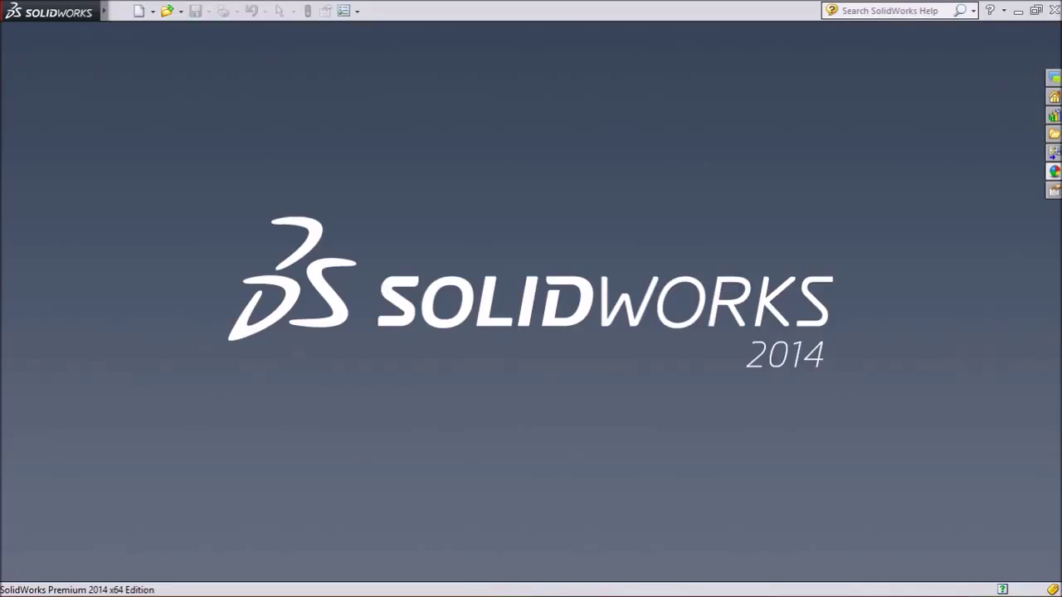
# Create a new blank part document, Part6
pyautogui.click(139, 11)
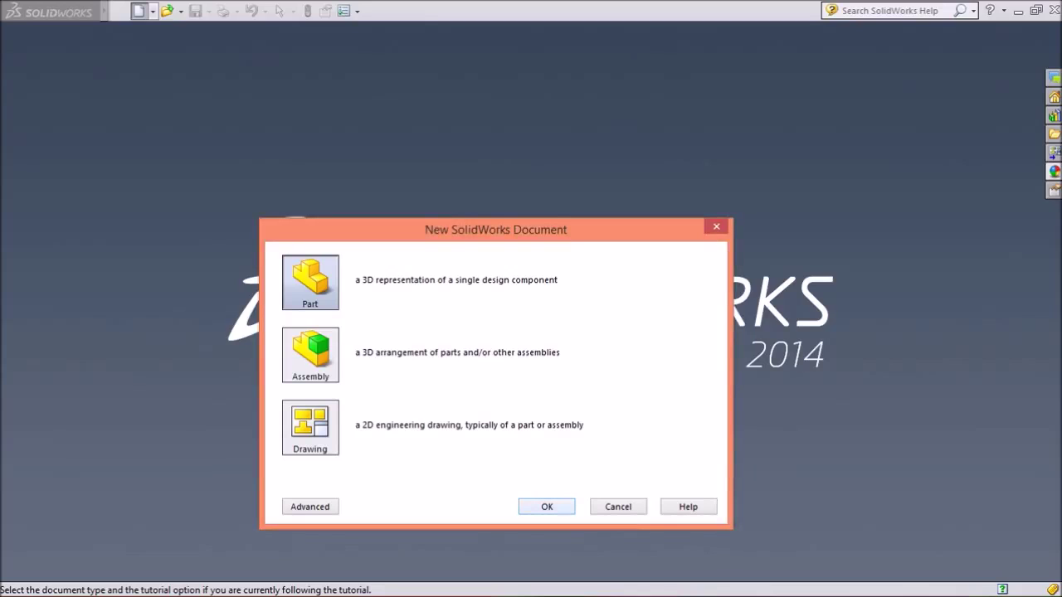
pyautogui.click(547, 506)
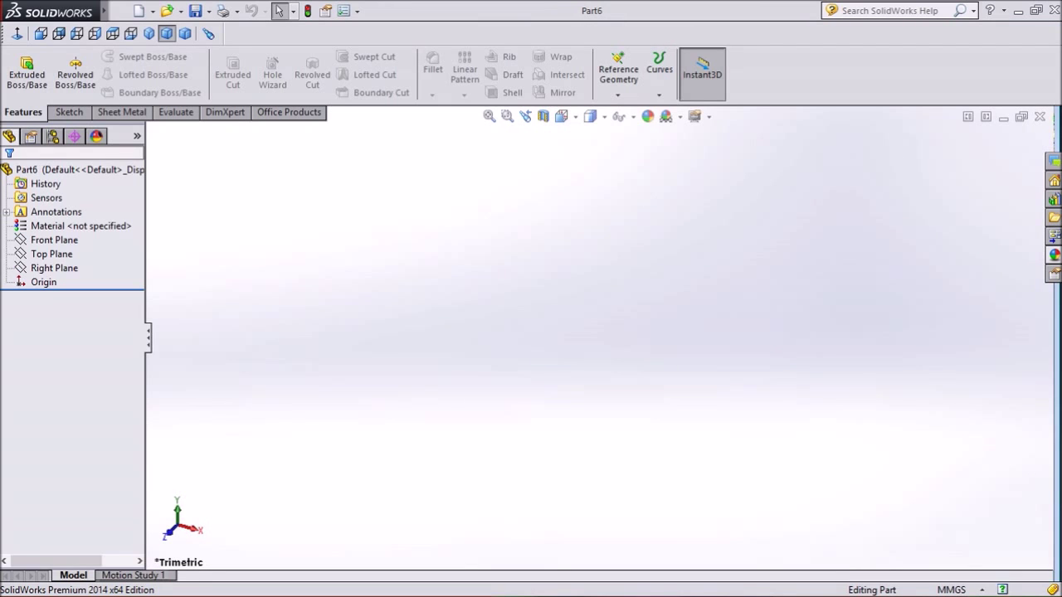
# Apply a shiny bright-green glass appearance to the whole of Part6
pyautogui.click(649, 116)
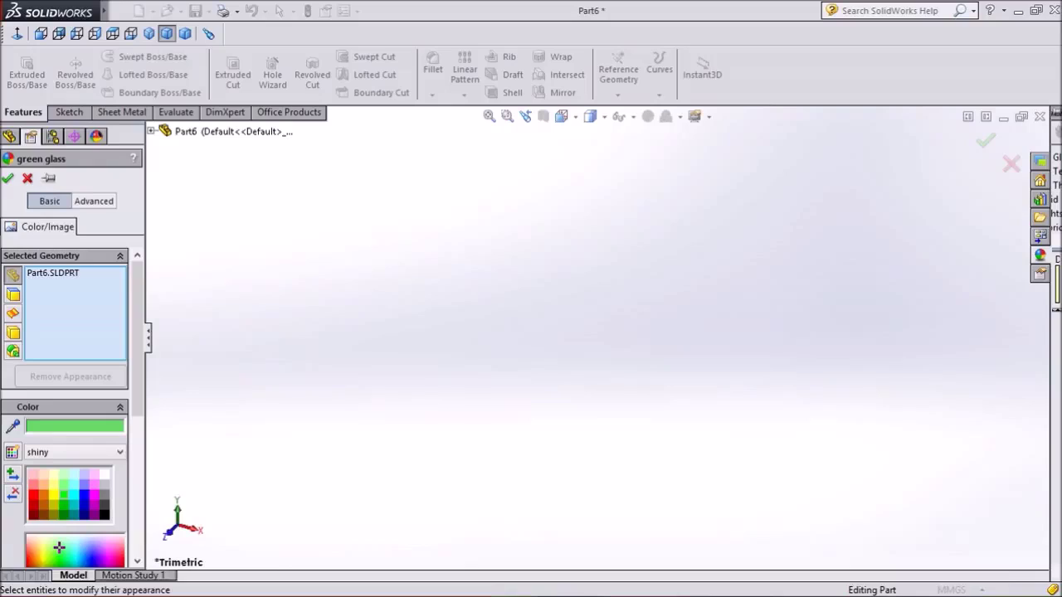
pyautogui.click(59, 559)
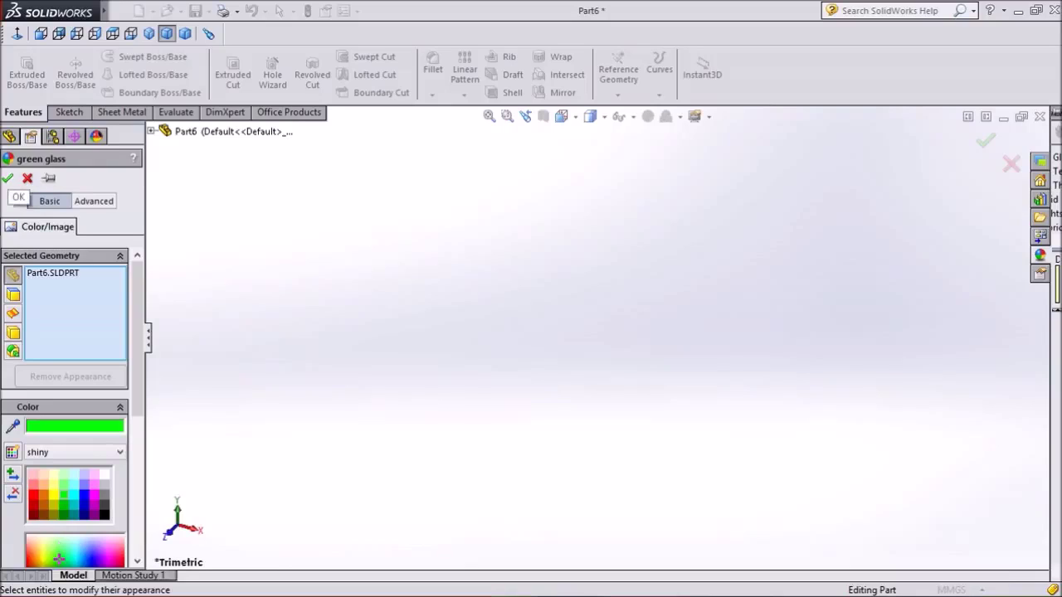
pyautogui.click(8, 179)
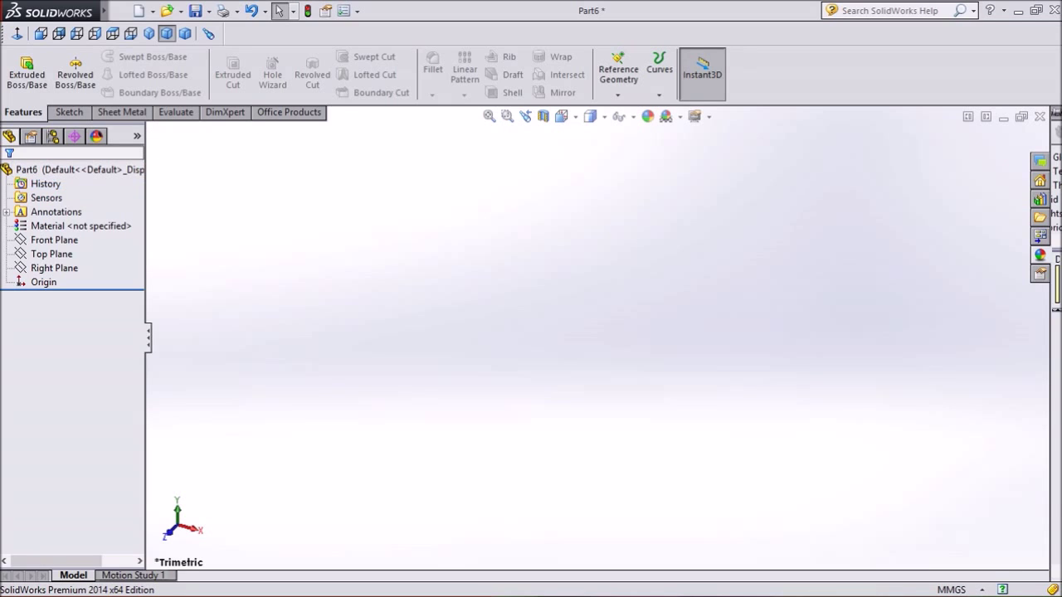
# Open Sketch1 on the Top Plane and choose the centre-point Circle tool
pyautogui.click(52, 254)
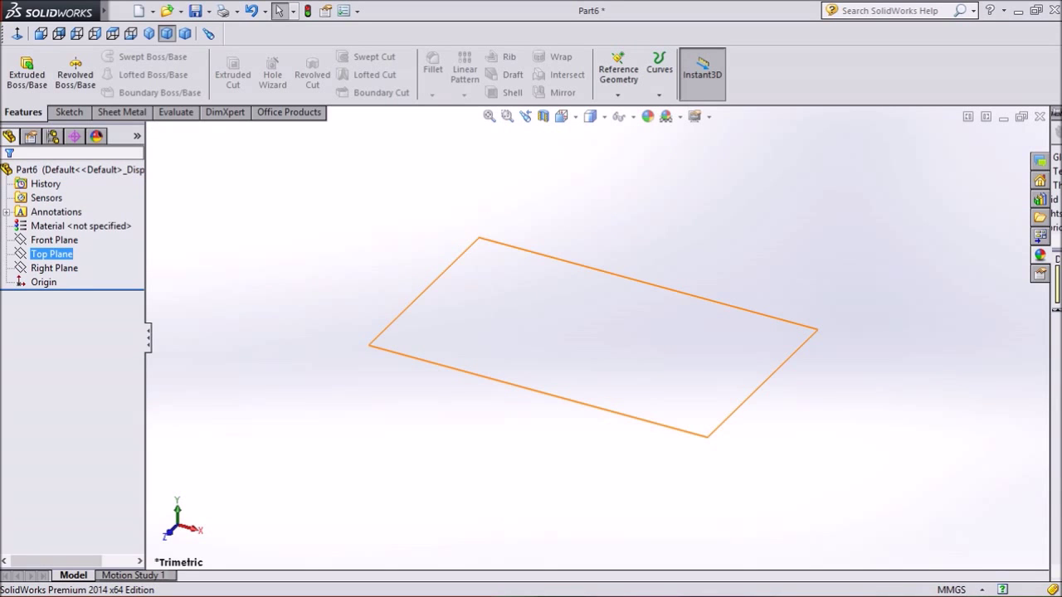
pyautogui.click(54, 240)
pyautogui.keyDown('ctrl'); pyautogui.click(52, 254); pyautogui.keyUp('ctrl')
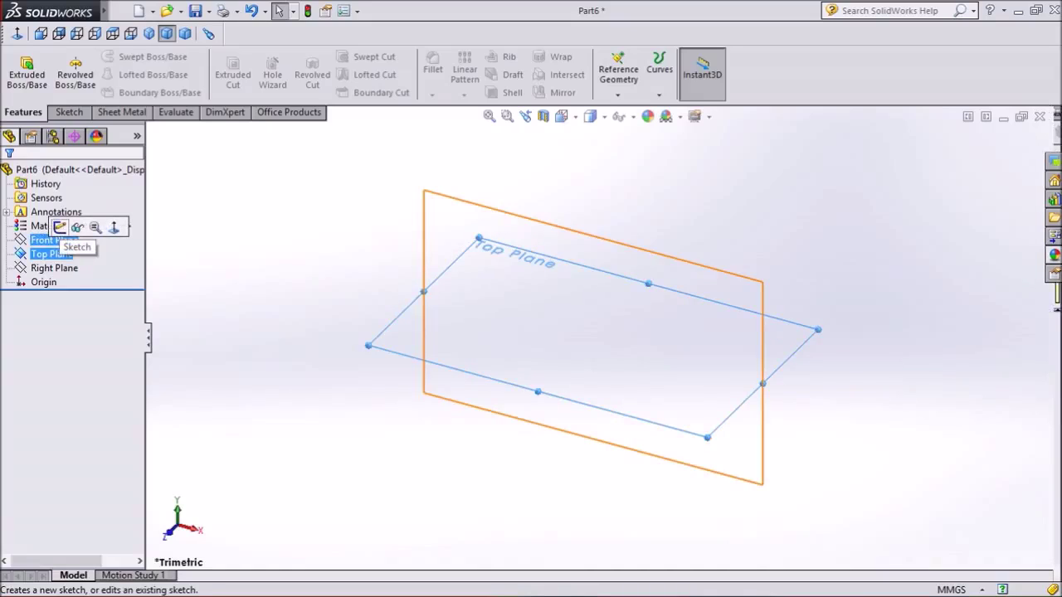
pyautogui.click(59, 227)
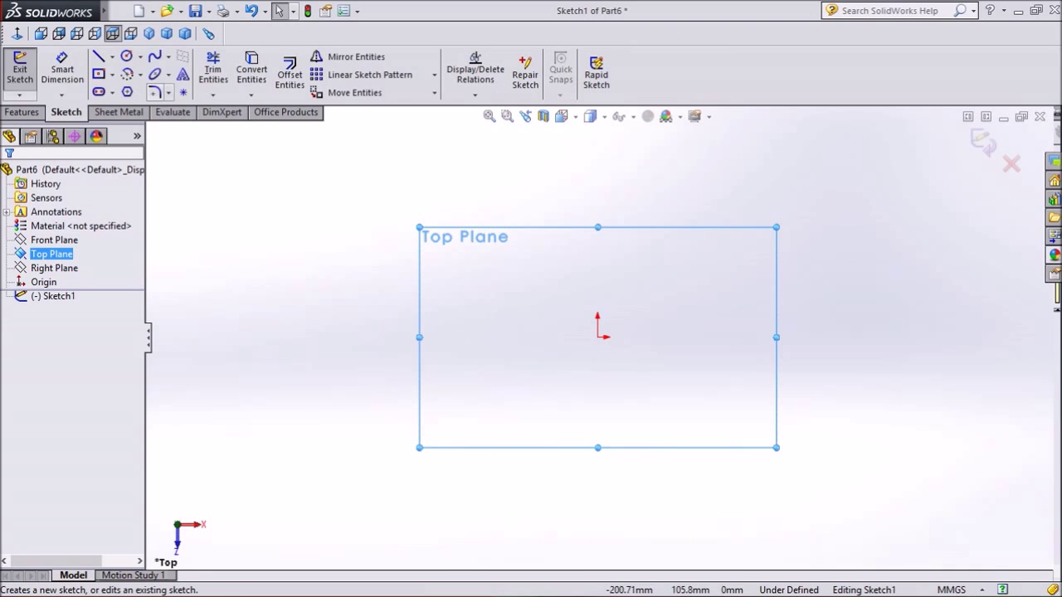
pyautogui.click(140, 56)
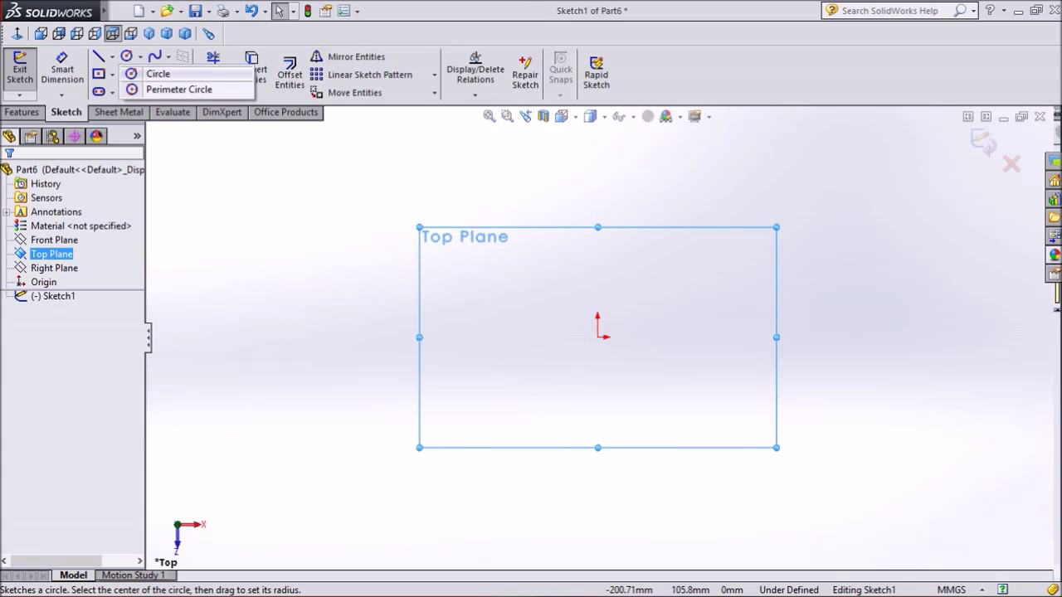
pyautogui.click(157, 73)
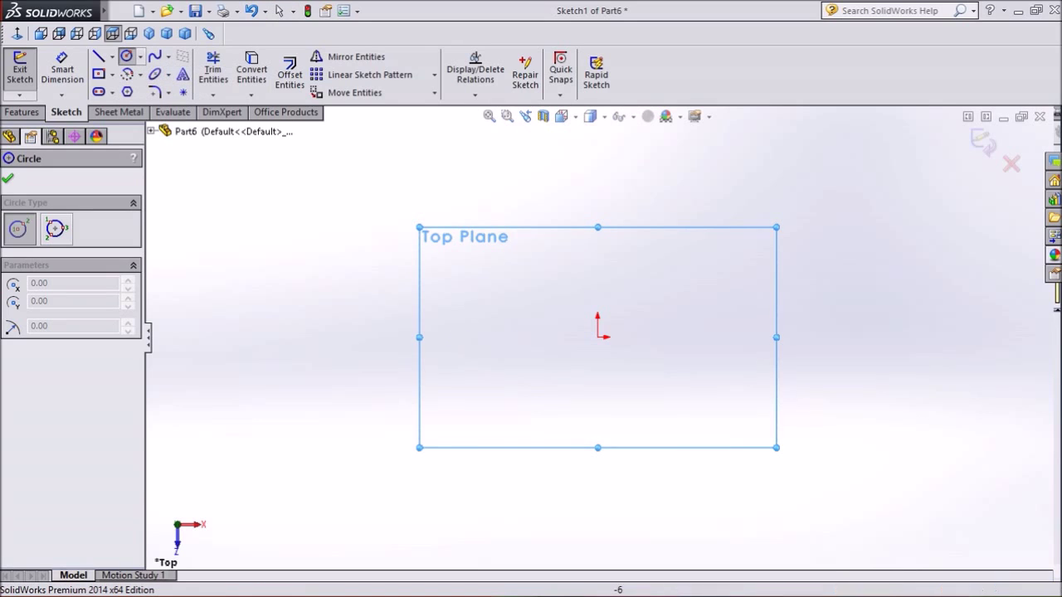
# Draw a circle centred on the origin with a radius of about 83.24 mm
pyautogui.click(597, 336)
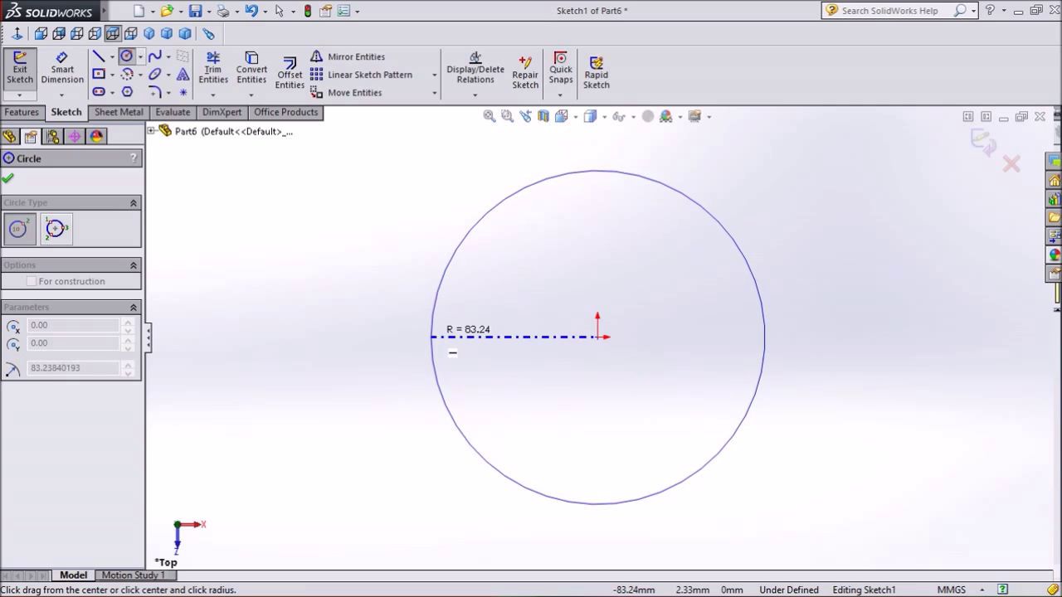
pyautogui.click(431, 337)
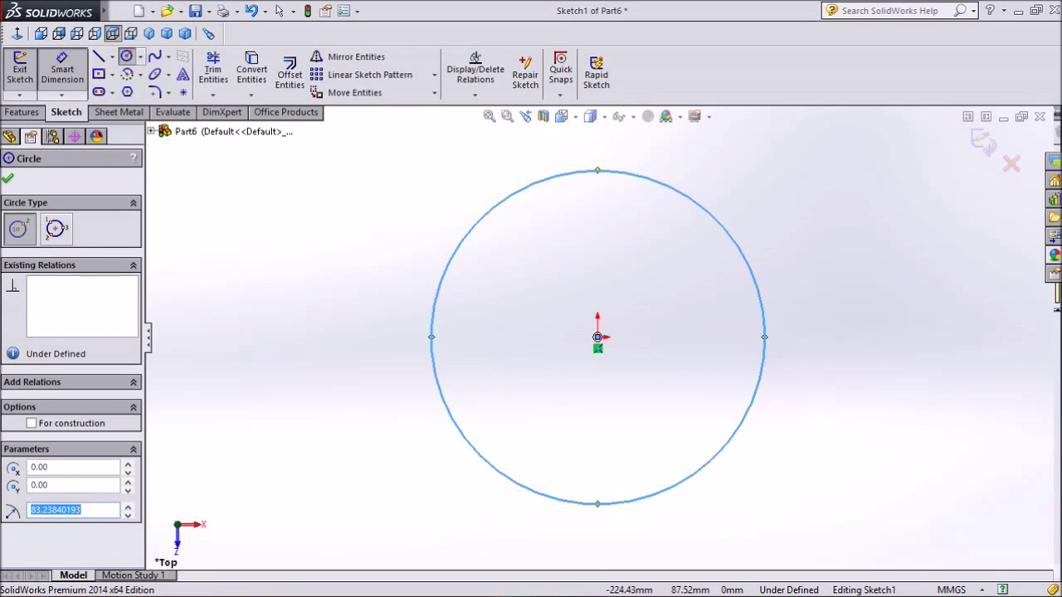
pyautogui.click(63, 71)
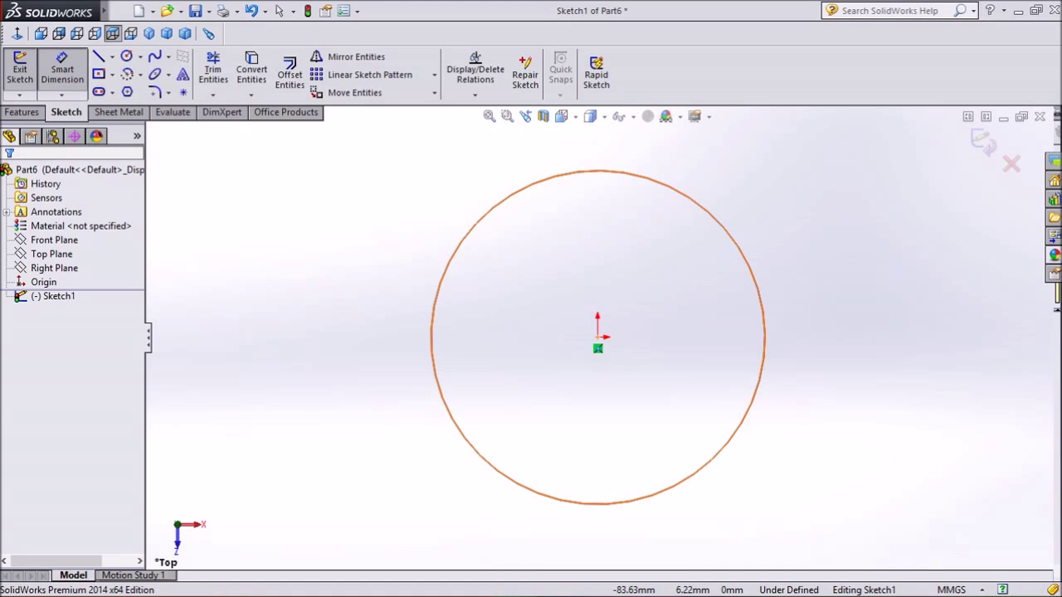
# Dimension the circle's diameter to 150 mm, fully defining Sketch1
pyautogui.click(431, 337)
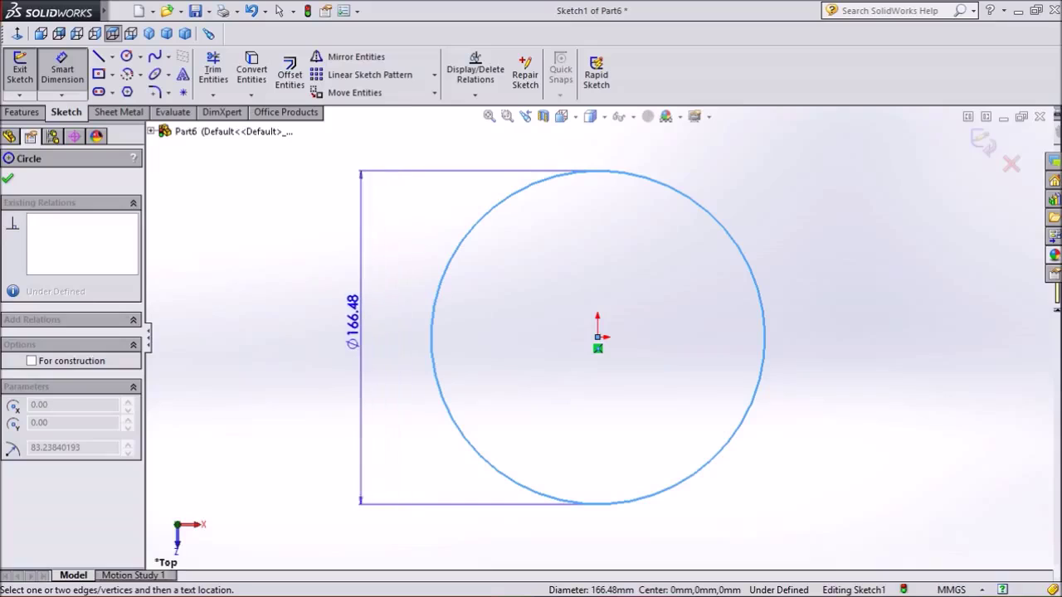
pyautogui.click(332, 324)
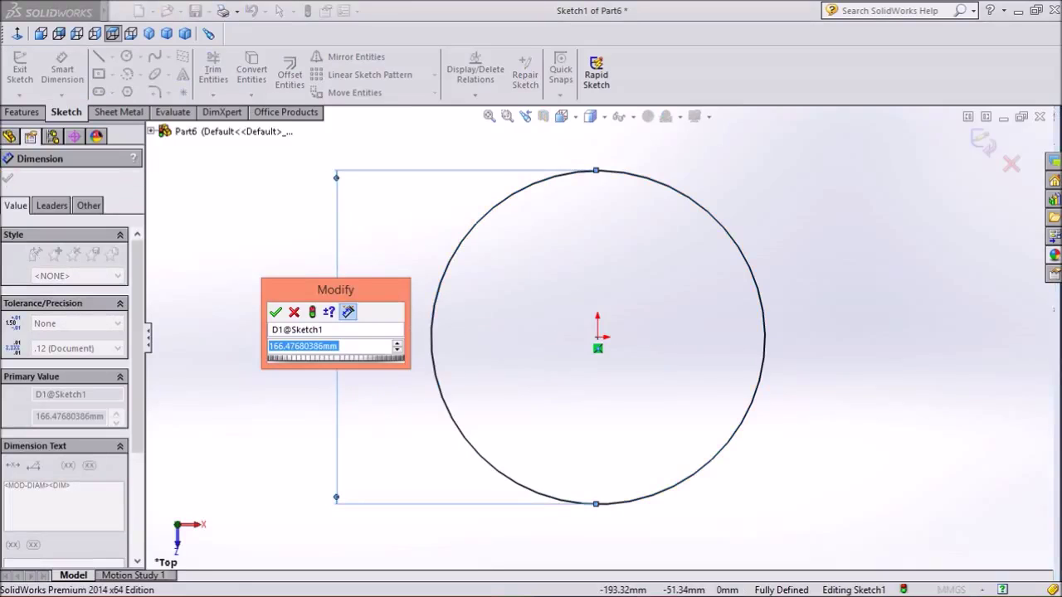
pyautogui.write('150')
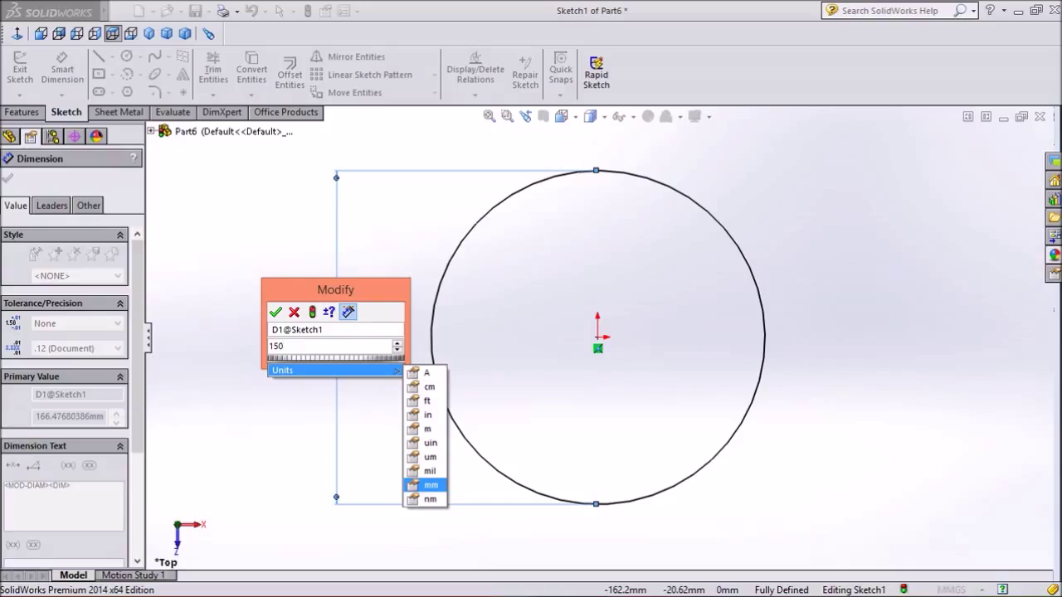
pyautogui.click(430, 485)
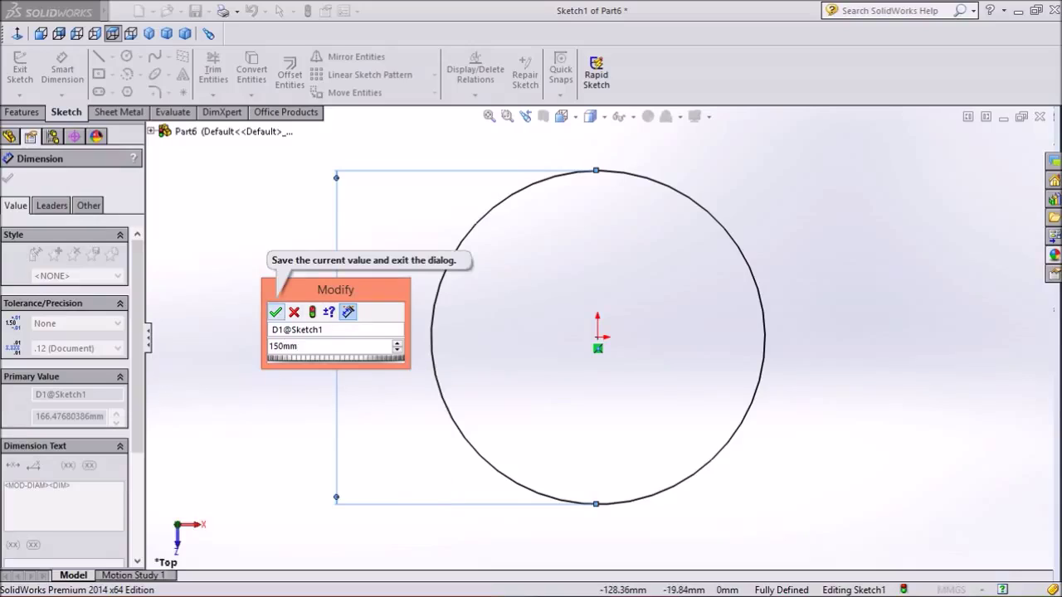
pyautogui.click(276, 312)
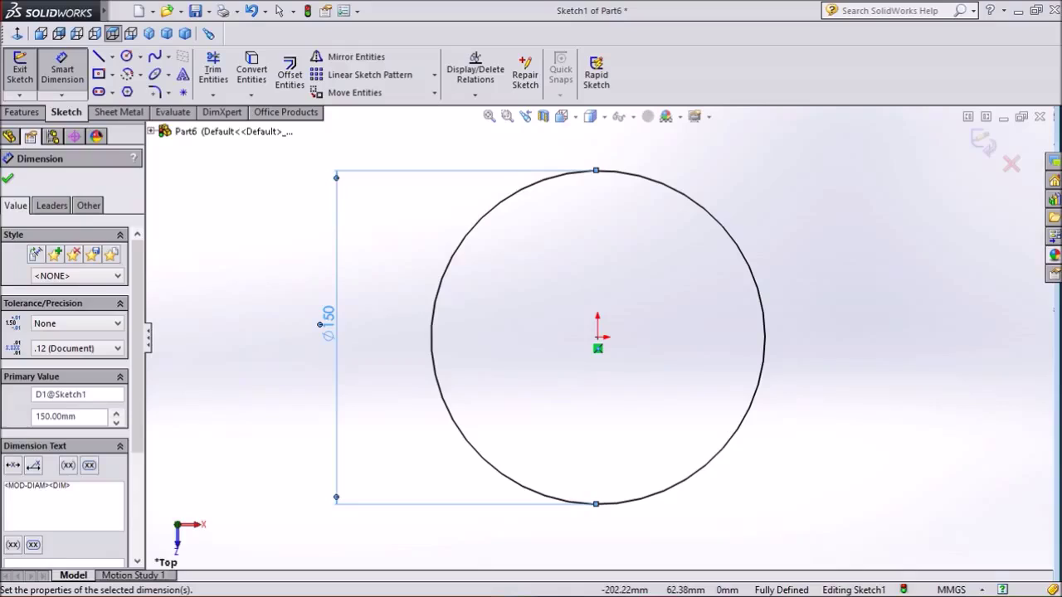
pyautogui.click(8, 178)
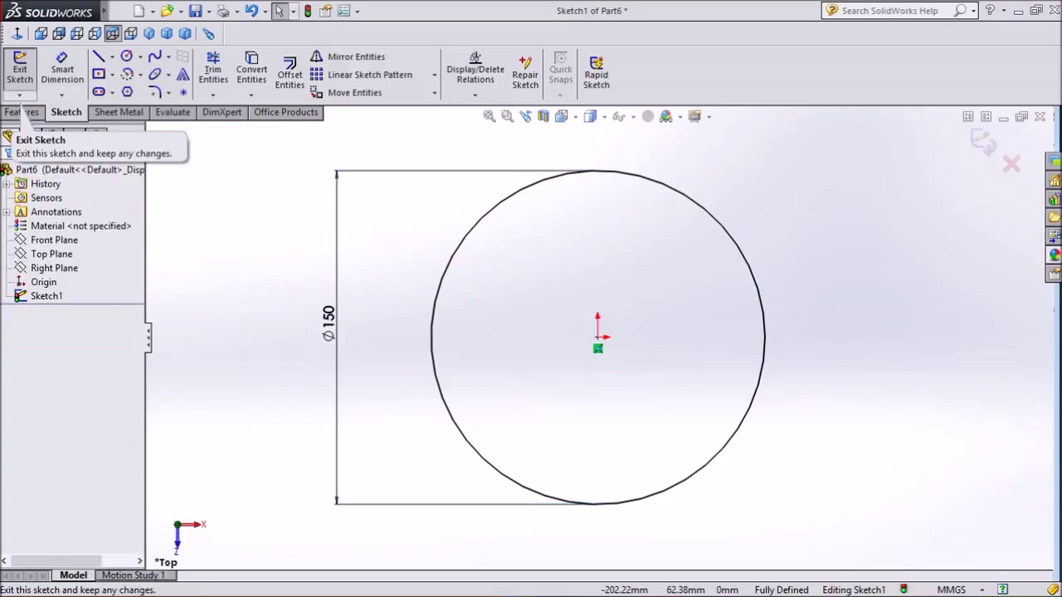
# Close Sketch1 and view the Ø150 mm circle isometrically to begin a helix
pyautogui.click(20, 70)
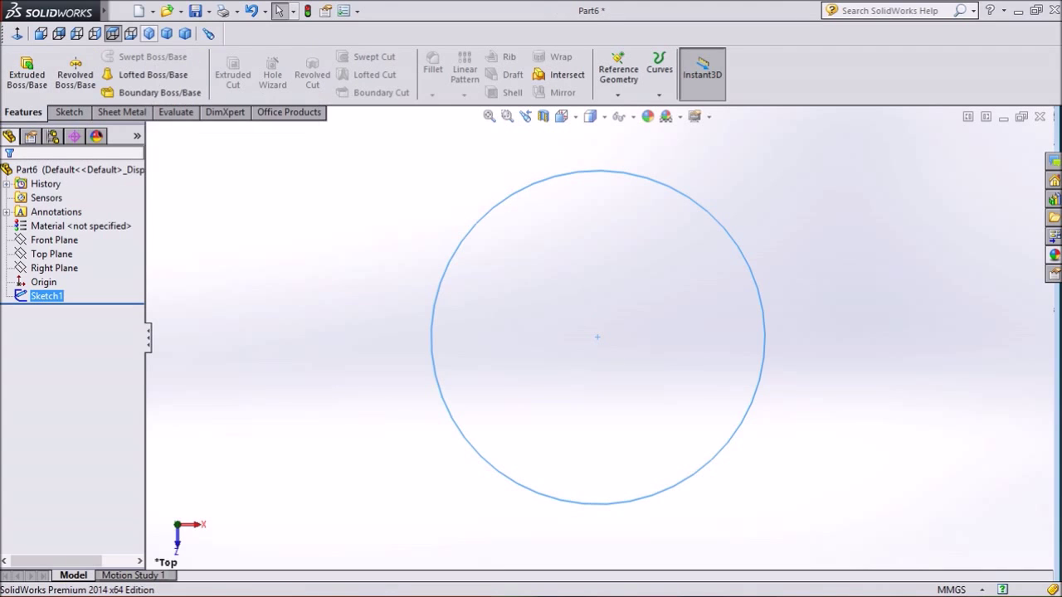
pyautogui.click(149, 34)
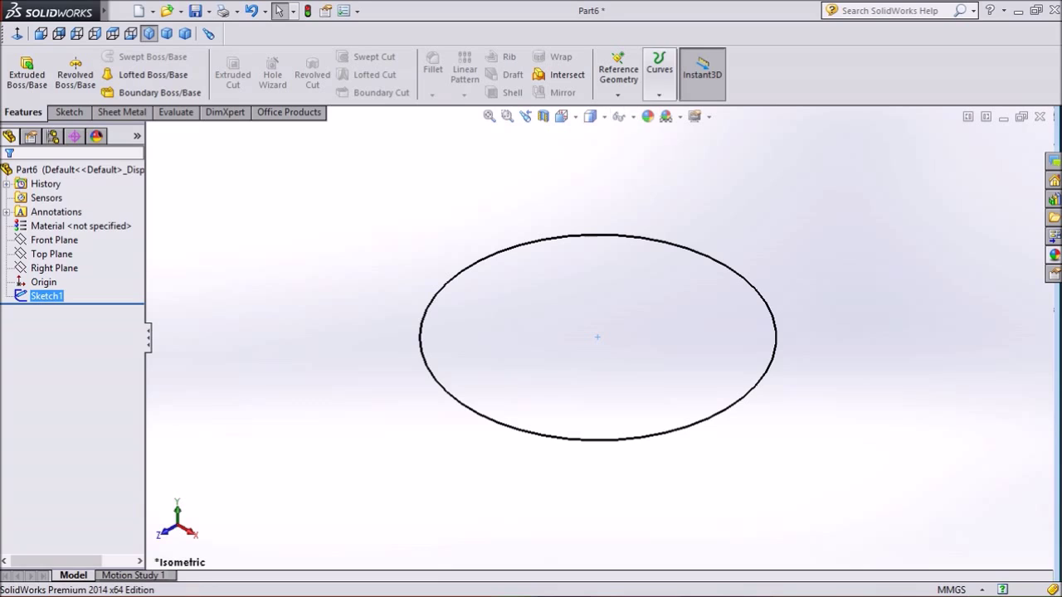
pyautogui.click(660, 73)
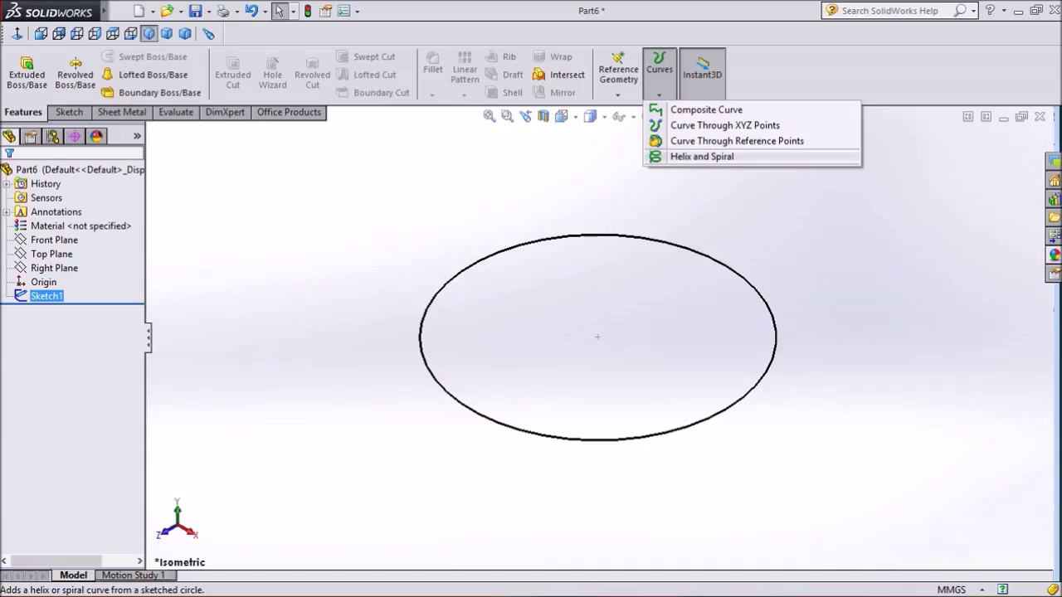
pyautogui.click(702, 156)
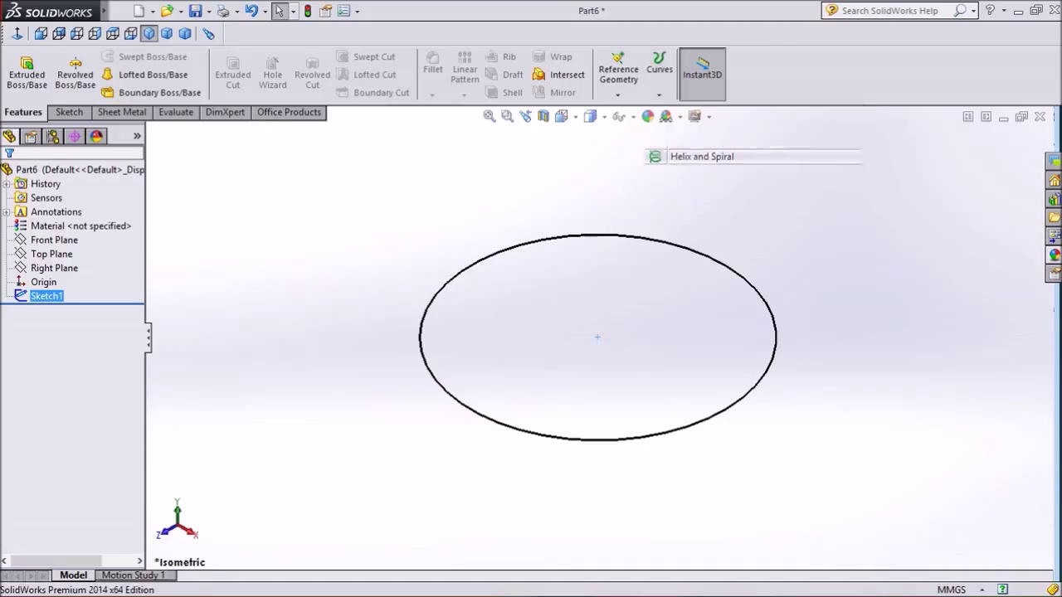
pyautogui.press('f')
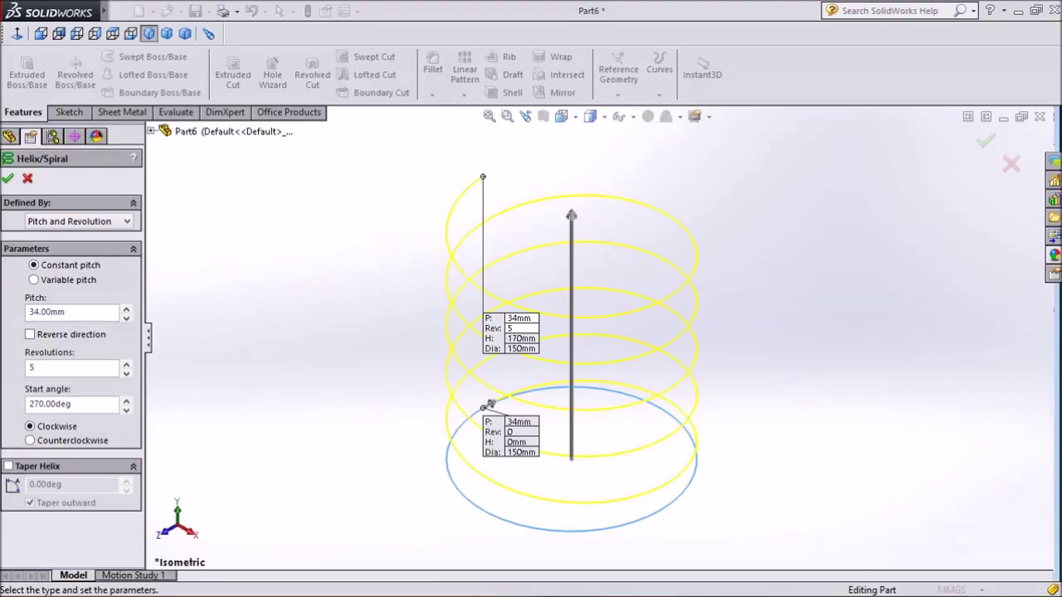
pyautogui.click(77, 221)
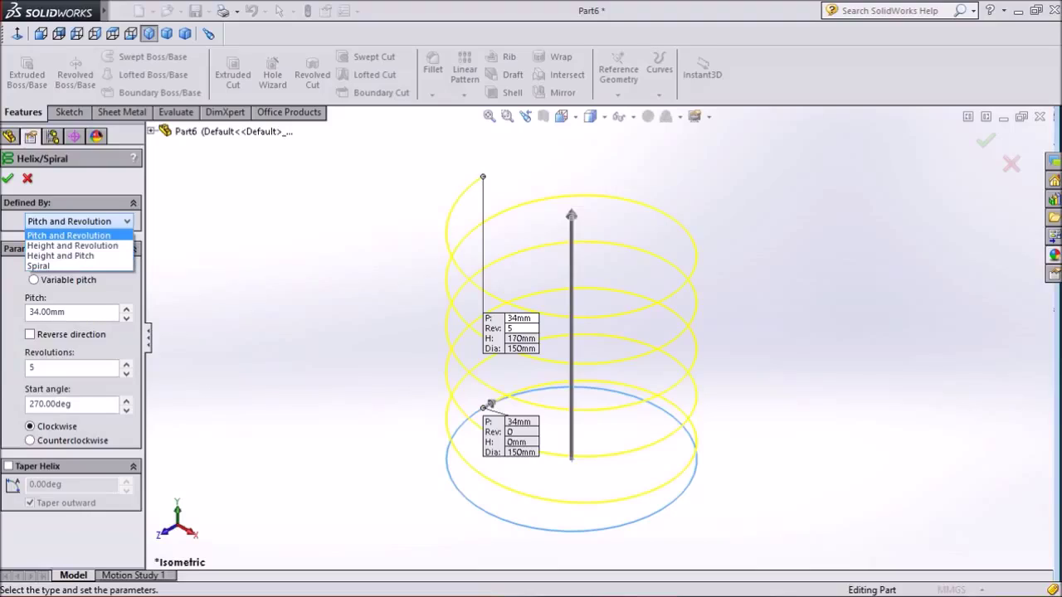
pyautogui.click(81, 235)
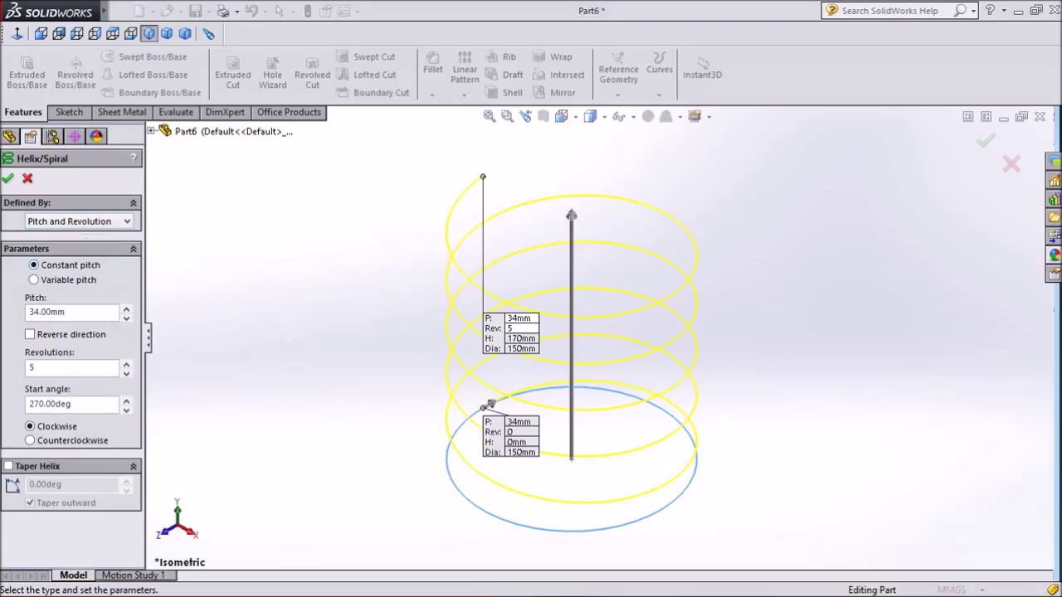
pyautogui.click(34, 280)
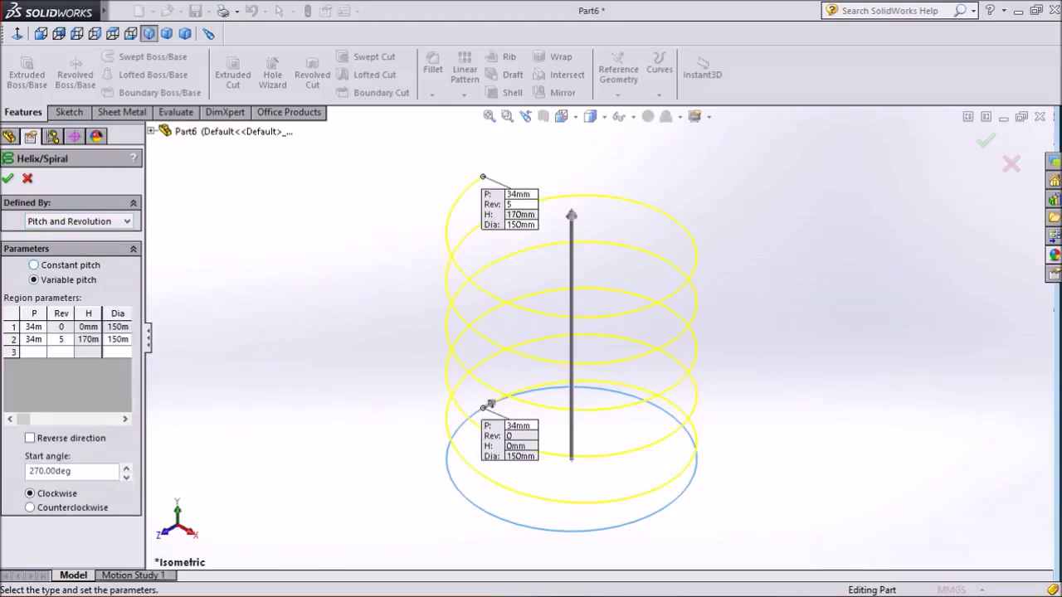
pyautogui.click(34, 264)
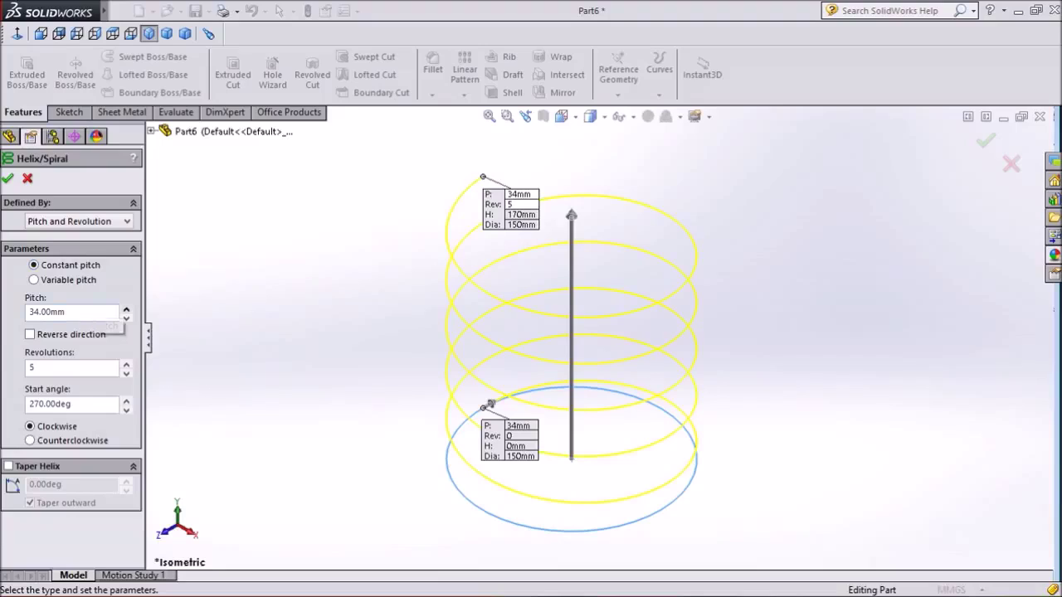
pyautogui.click(126, 308)
pyautogui.click(126, 307)
pyautogui.click(126, 318)
pyautogui.click(126, 318)
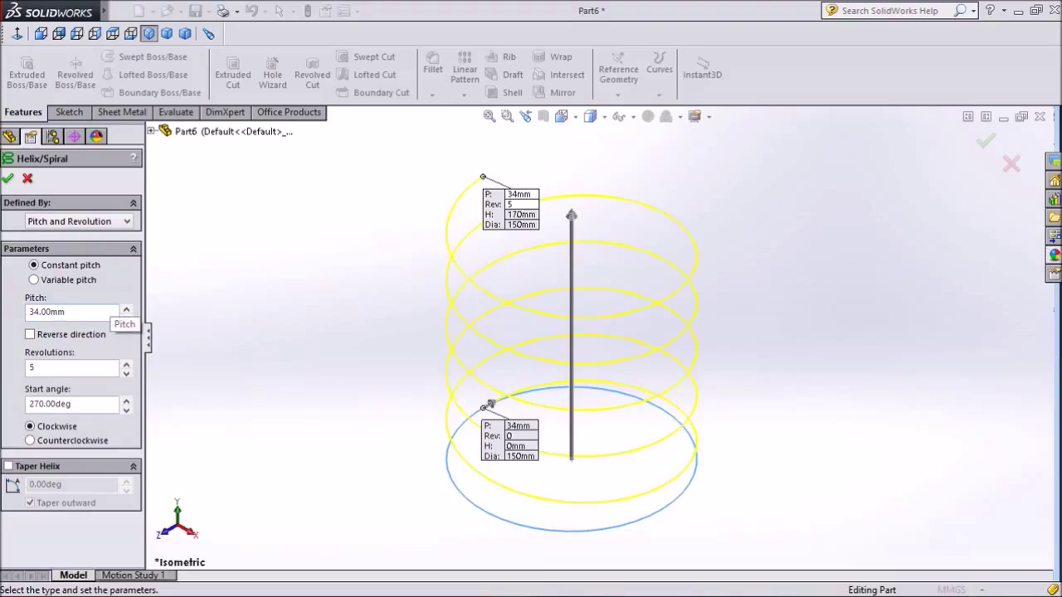
pyautogui.click(30, 335)
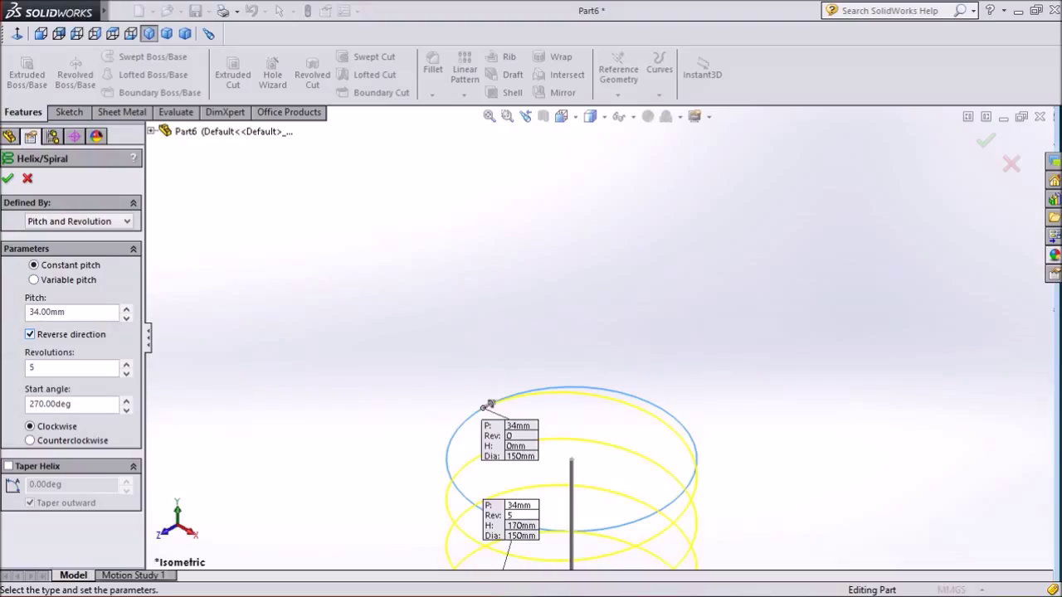
# Make the helix grow upward and set its revolutions to 5.75
pyautogui.click(30, 334)
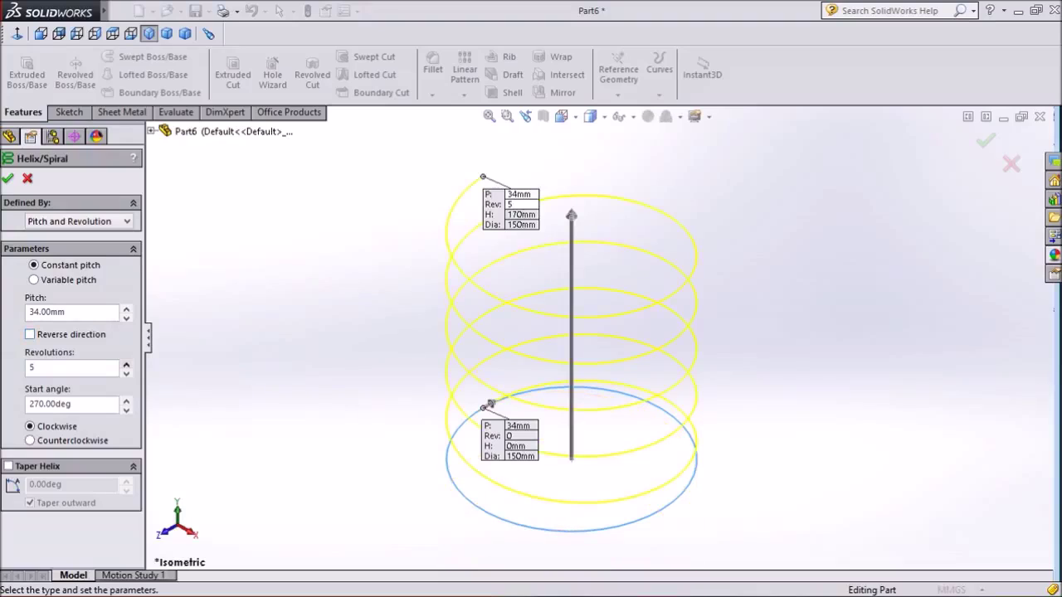
pyautogui.click(127, 364)
pyautogui.click(127, 373)
pyautogui.click(126, 374)
pyautogui.click(126, 374)
pyautogui.click(126, 373)
pyautogui.click(126, 373)
pyautogui.click(126, 374)
pyautogui.click(126, 373)
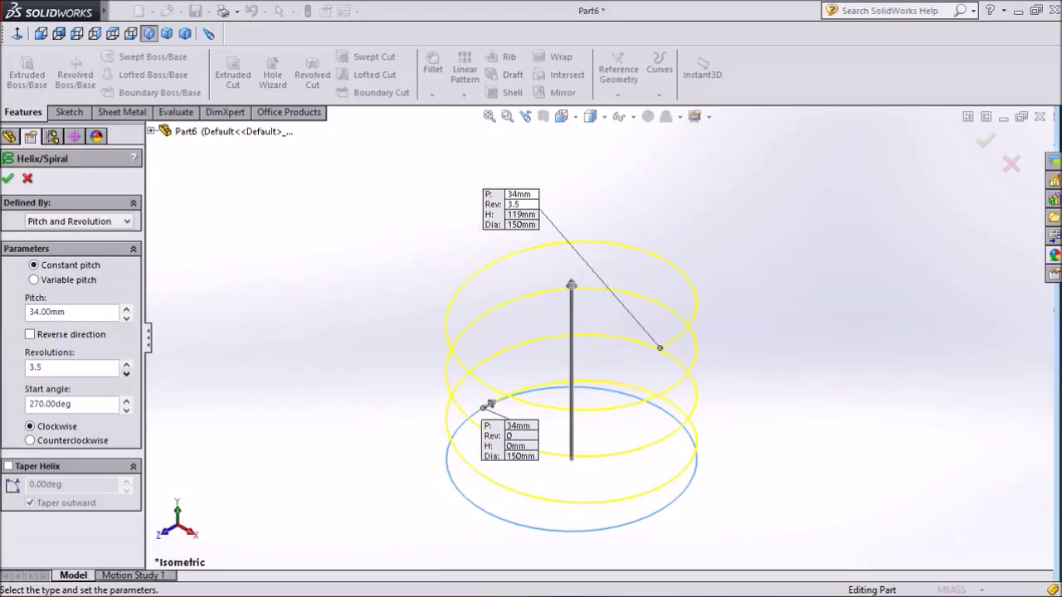
pyautogui.click(126, 364)
pyautogui.click(126, 363)
pyautogui.click(126, 363)
pyautogui.click(126, 364)
pyautogui.click(127, 363)
pyautogui.click(126, 364)
pyautogui.click(126, 364)
pyautogui.click(126, 363)
pyautogui.click(126, 363)
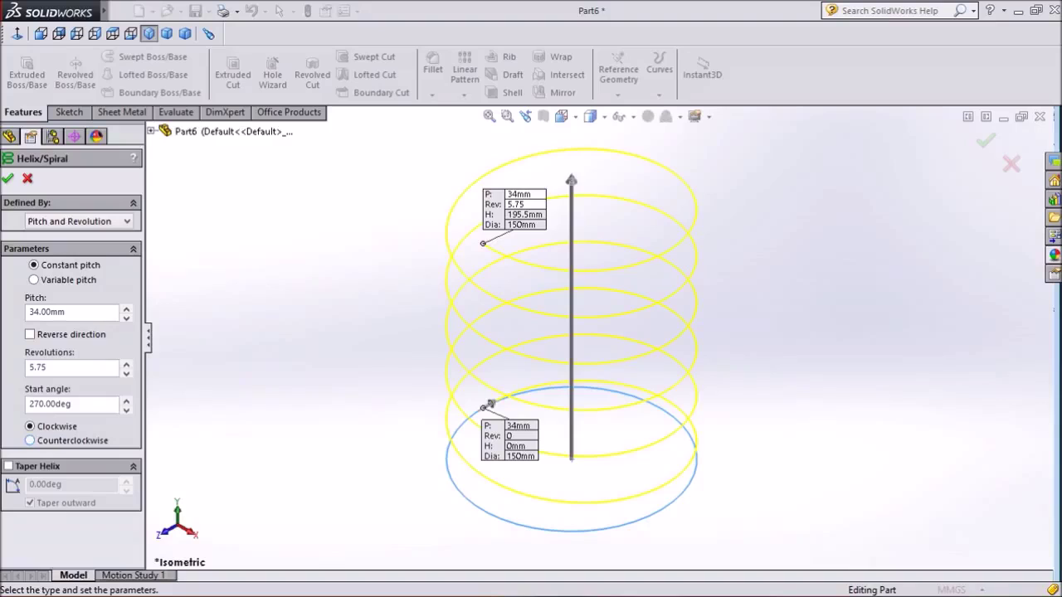
# Keep the helix winding clockwise and confirm Helix/Spiral1
pyautogui.click(31, 440)
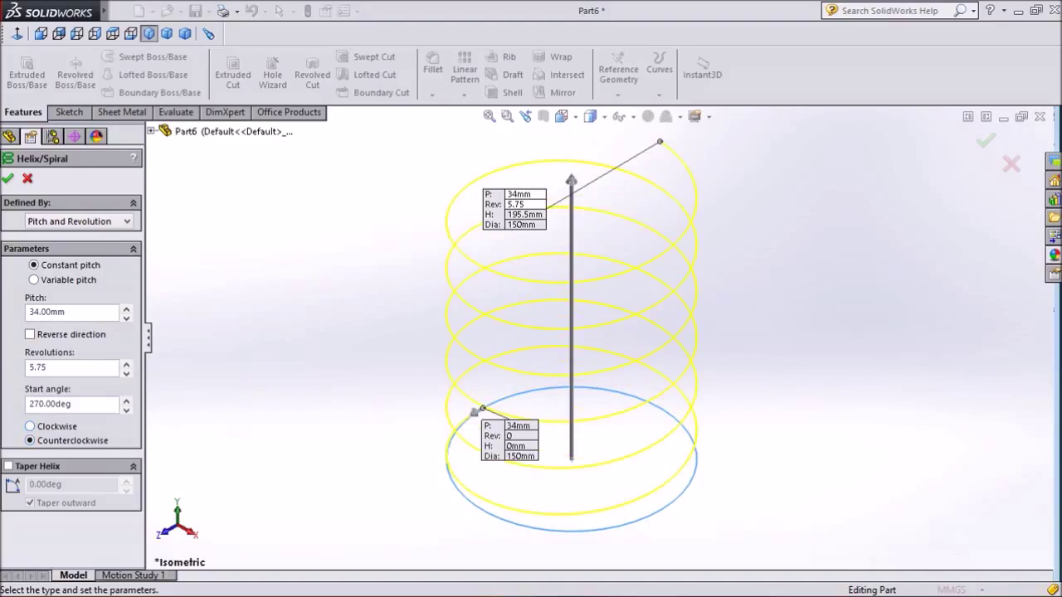
pyautogui.click(30, 426)
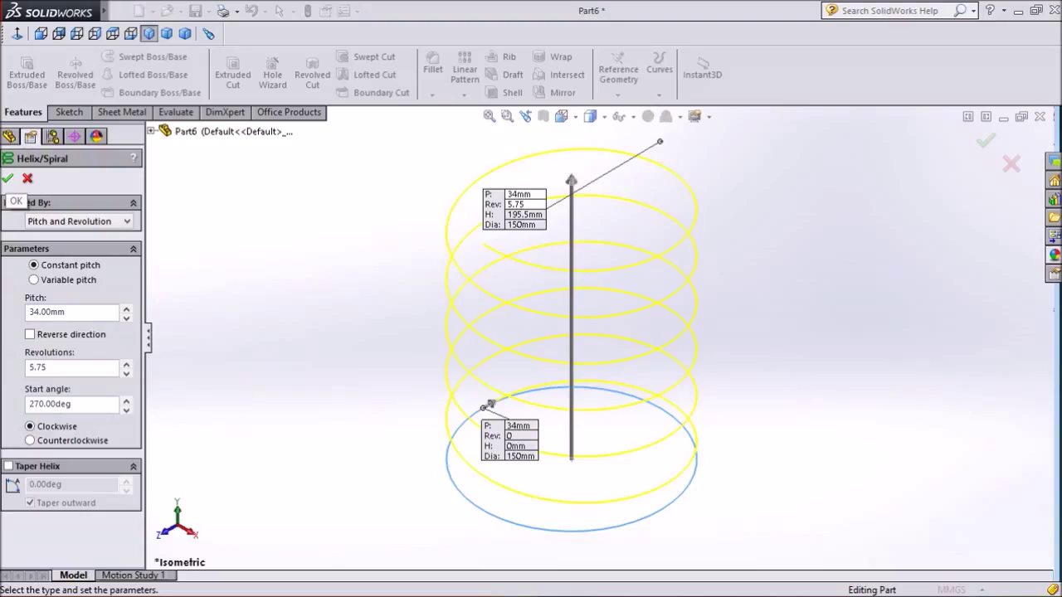
pyautogui.click(7, 179)
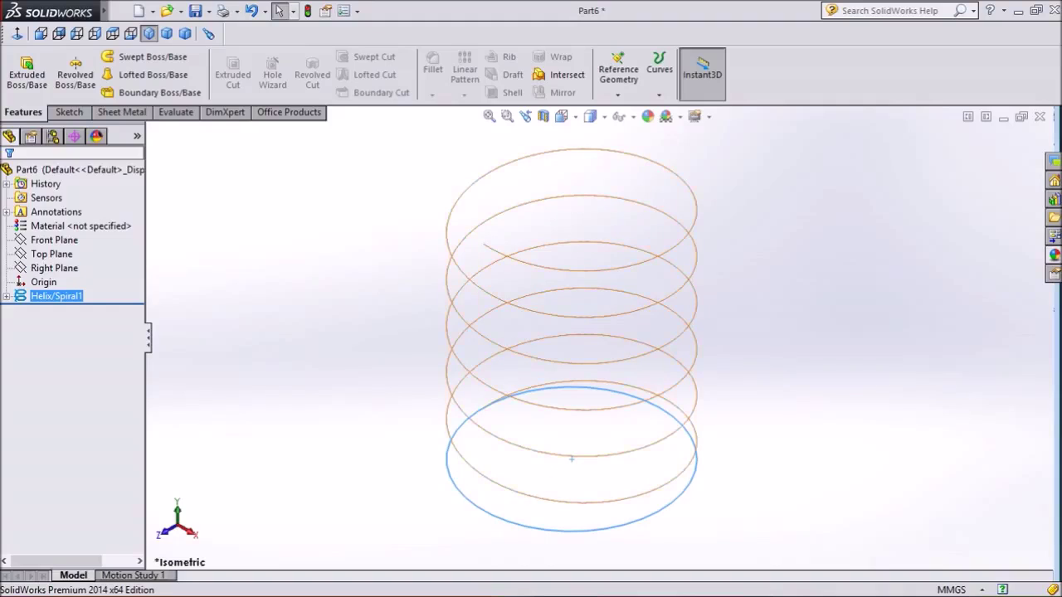
# Start a new sketch on the Right Plane
pyautogui.keyDown('ctrl'); pyautogui.click(54, 268); pyautogui.keyUp('ctrl')
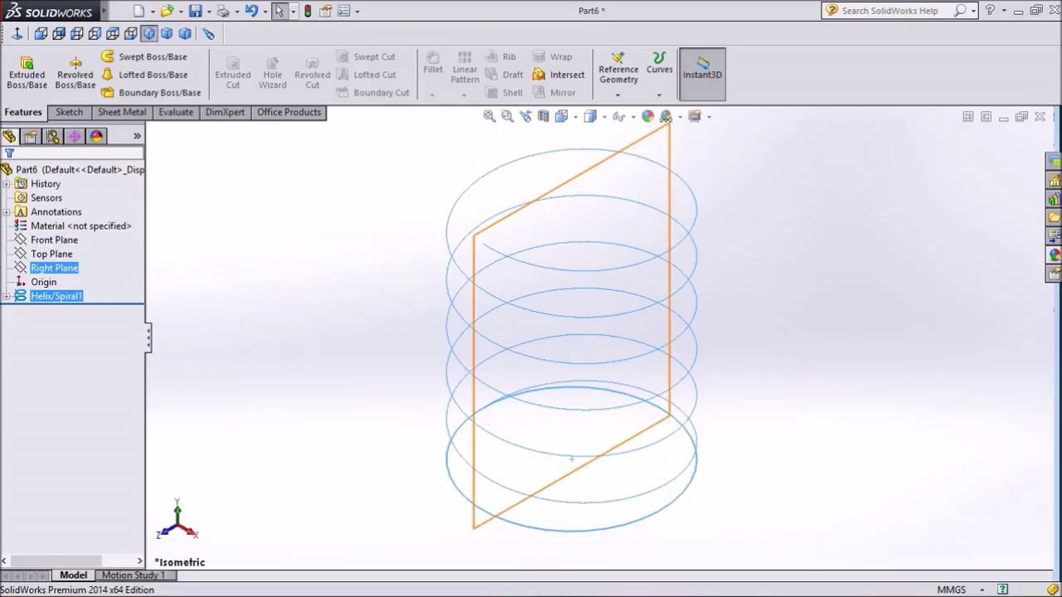
pyautogui.click(54, 268)
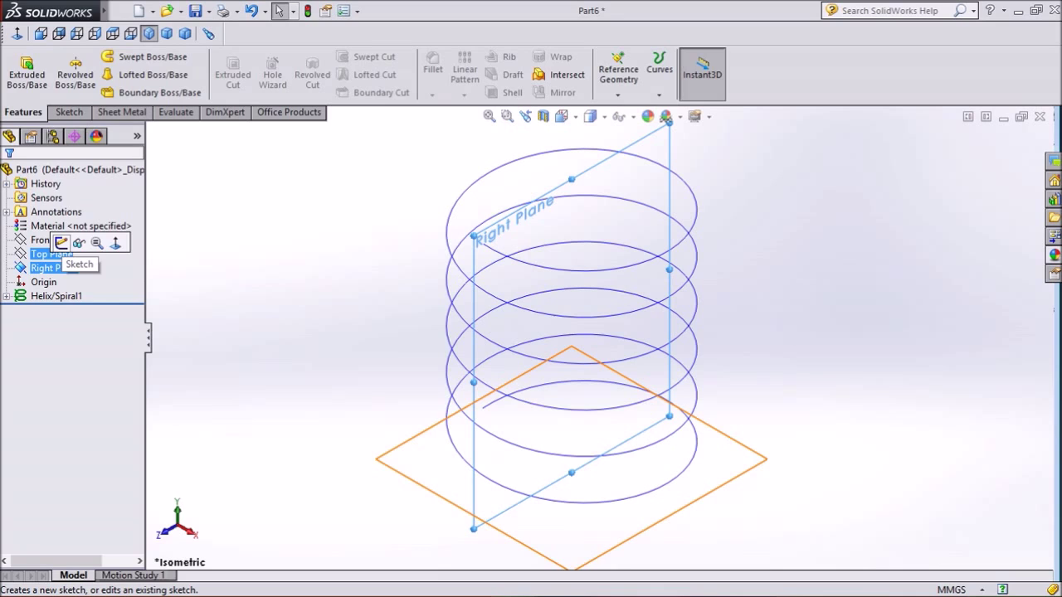
pyautogui.click(61, 243)
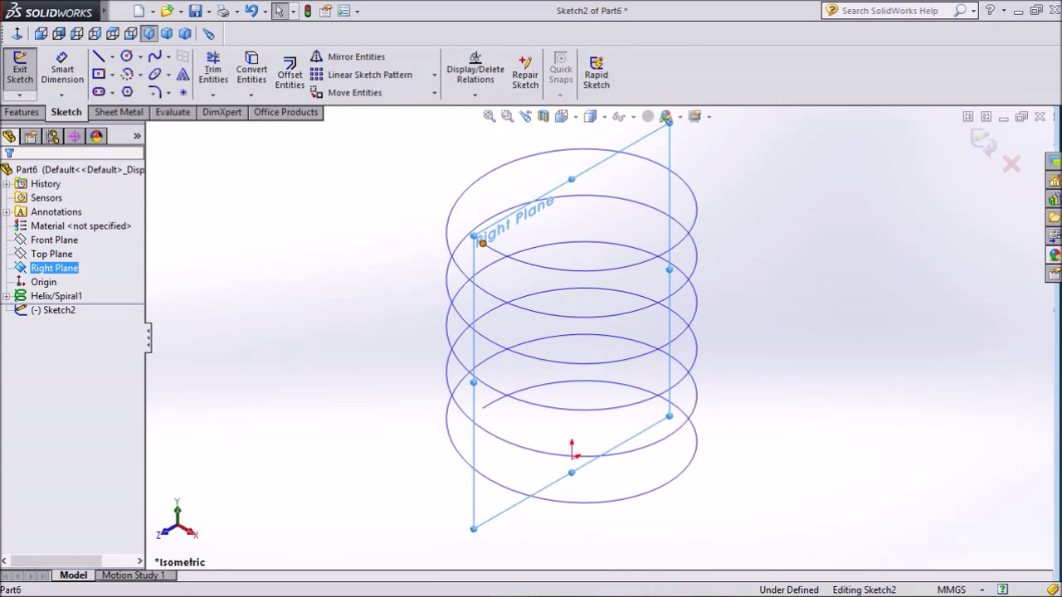
# Sketch a circle of radius about 7.66 mm on the helix's top endpoint and close Sketch2
pyautogui.click(483, 243)
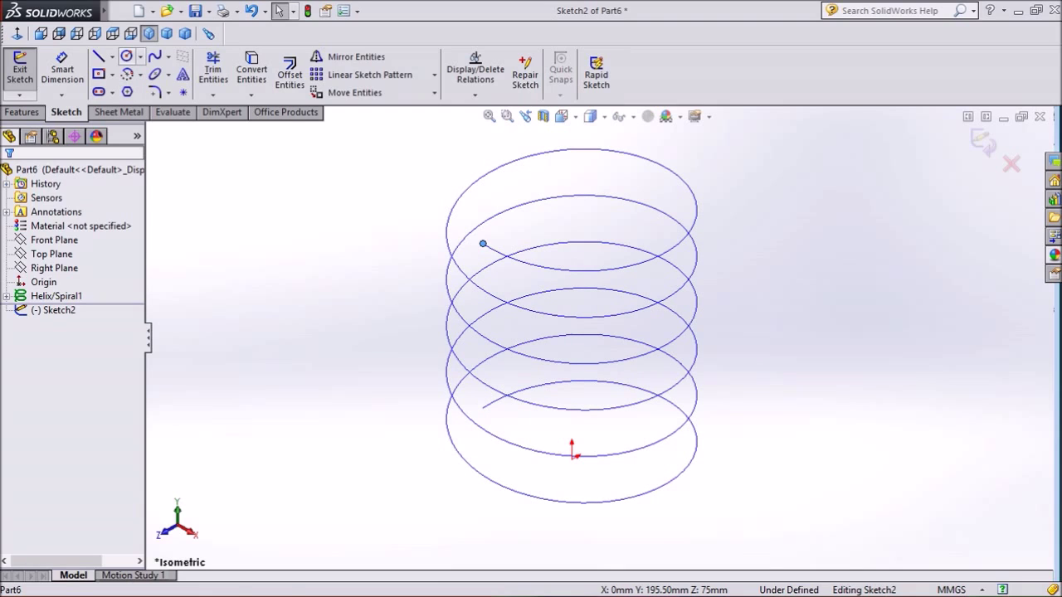
pyautogui.click(126, 56)
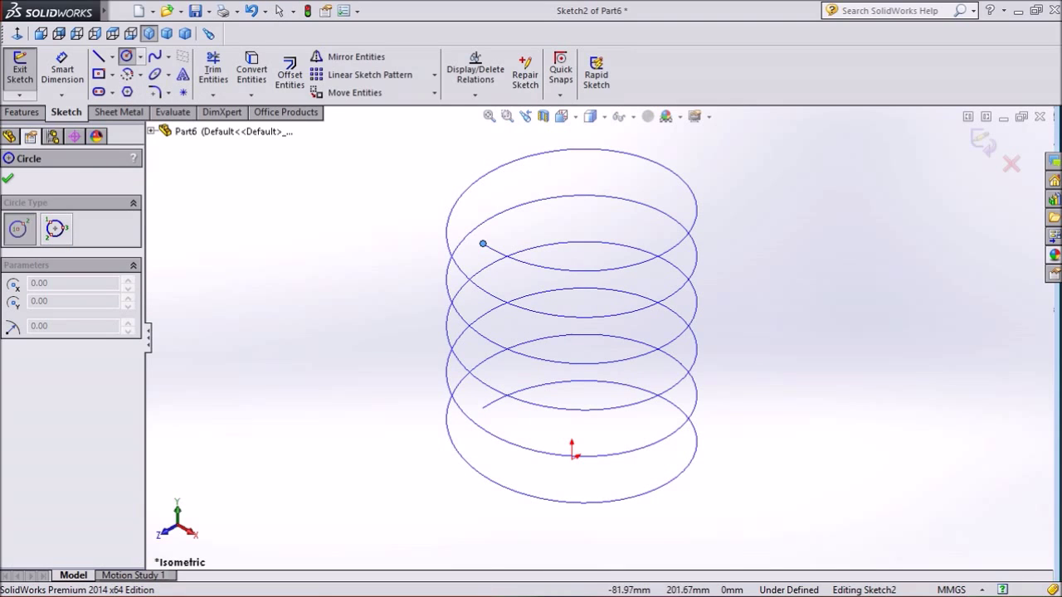
pyautogui.click(483, 244)
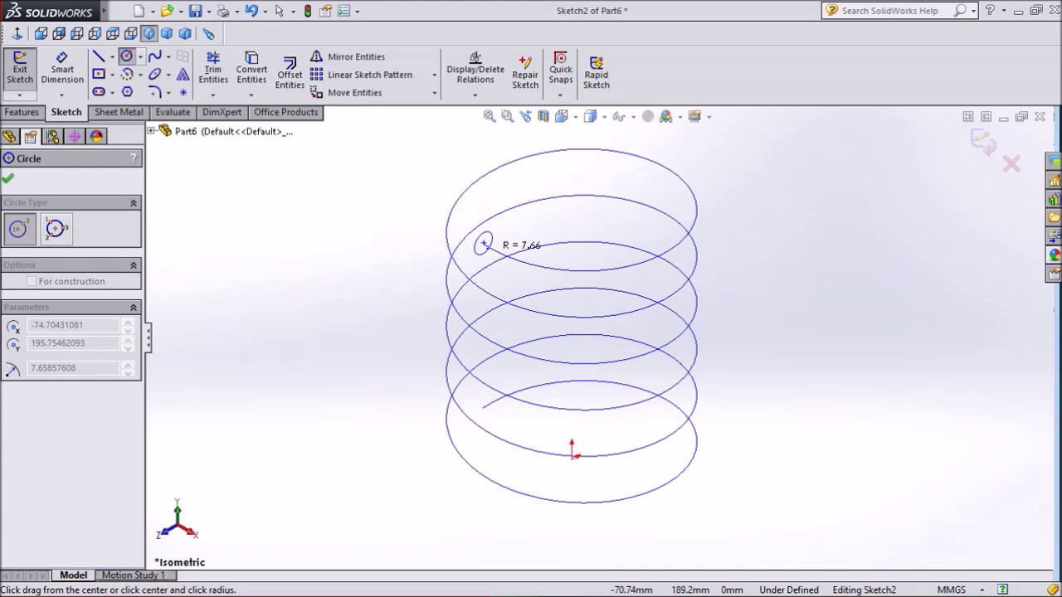
pyautogui.click(489, 241)
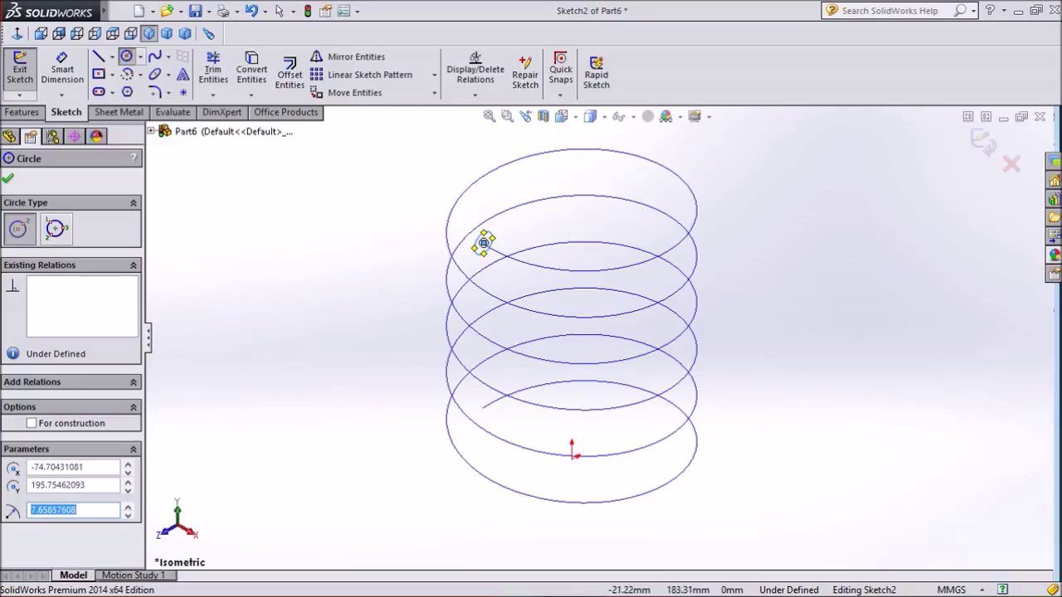
pyautogui.scroll(-2, 541, 201)
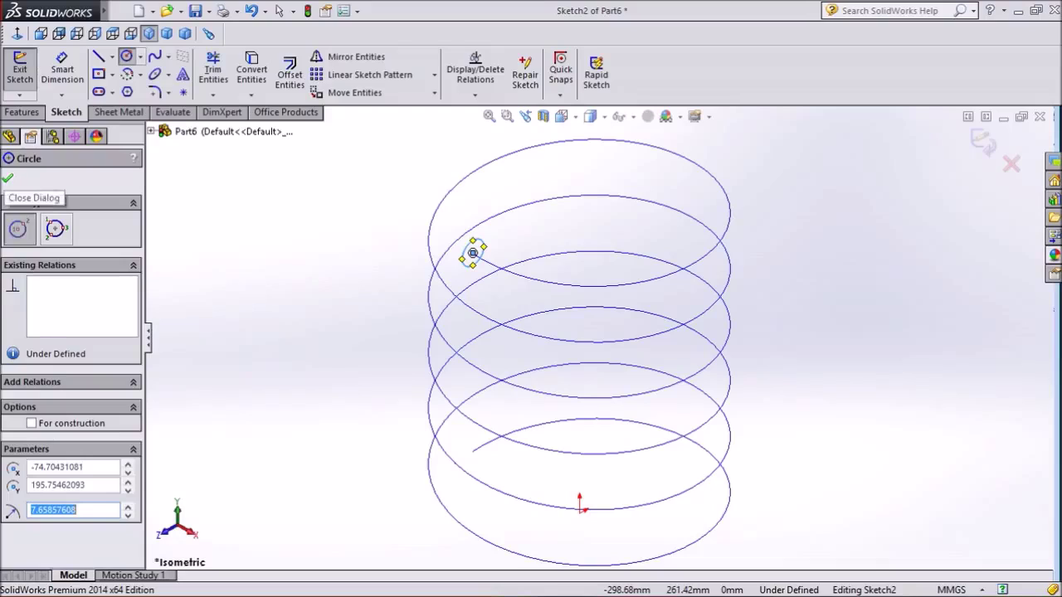
pyautogui.press('Escape')
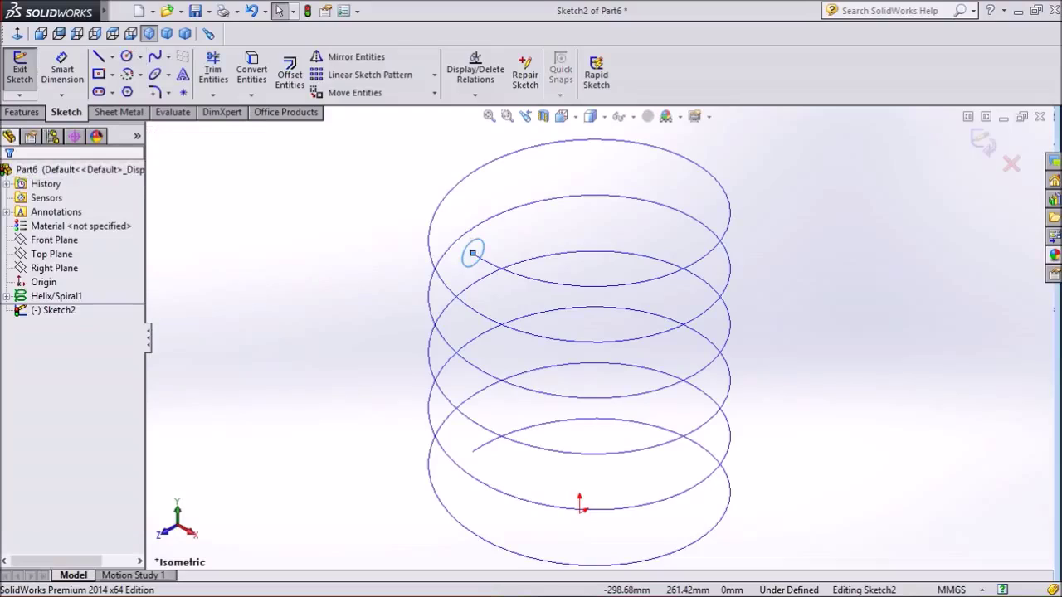
pyautogui.click(20, 69)
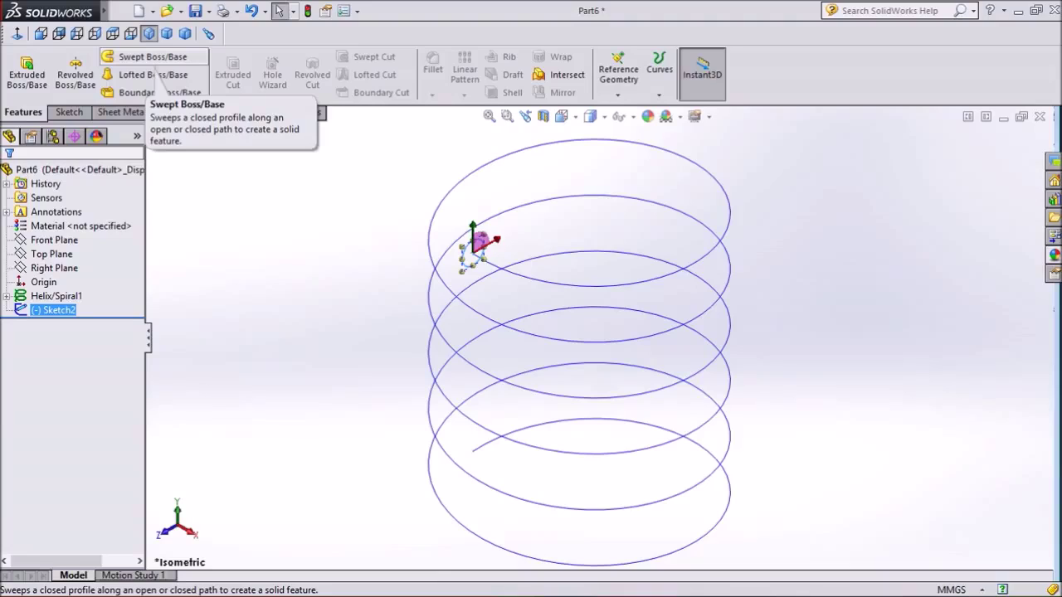
# Sweep Sketch2's circle along Helix/Spiral1 to create Sweep1, the solid coil spring
pyautogui.click(154, 59)
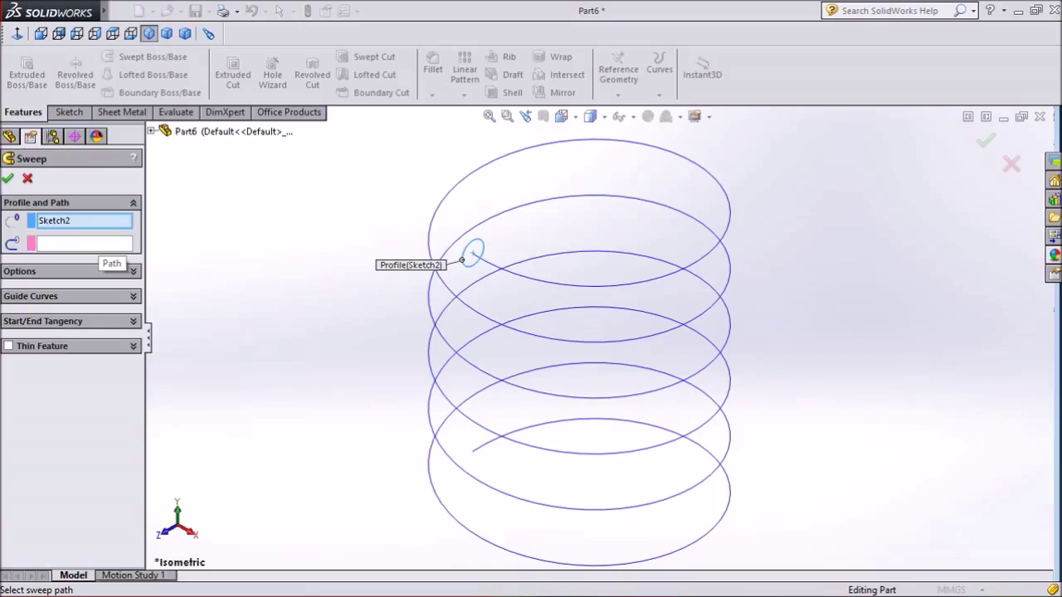
pyautogui.click(96, 244)
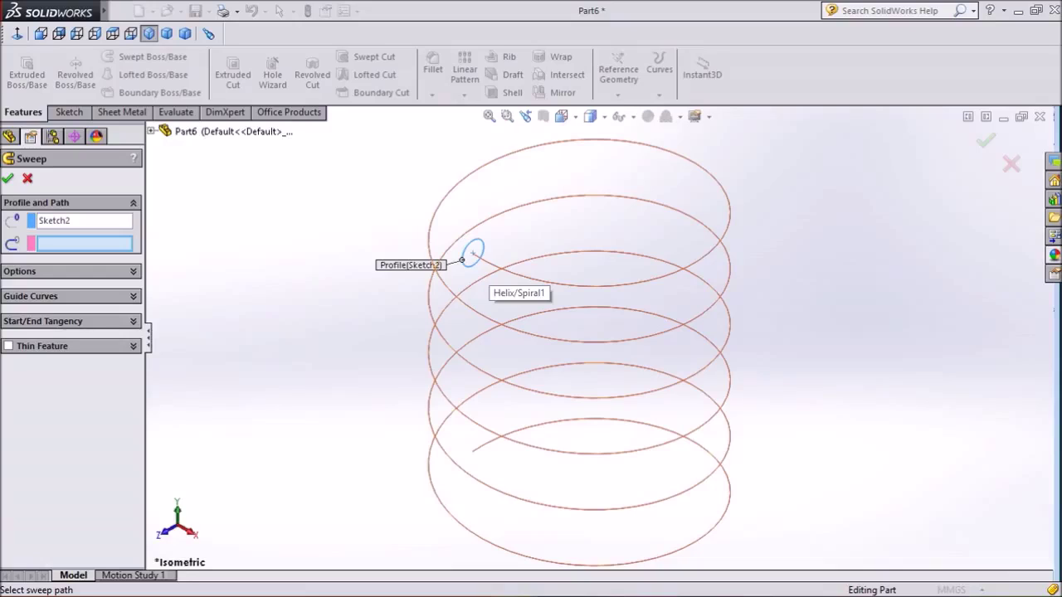
pyautogui.click(540, 281)
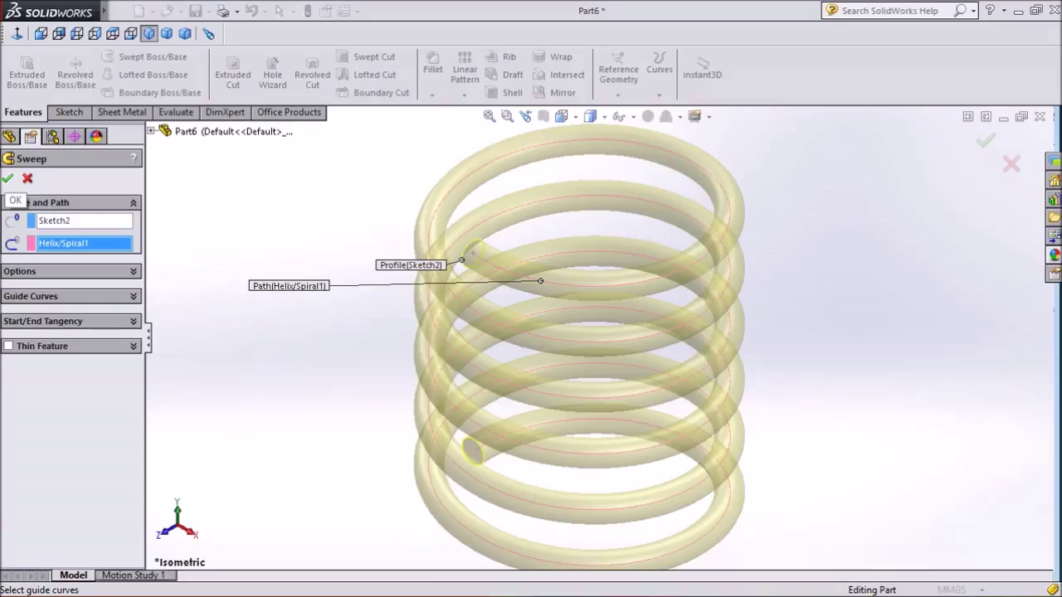
pyautogui.click(8, 179)
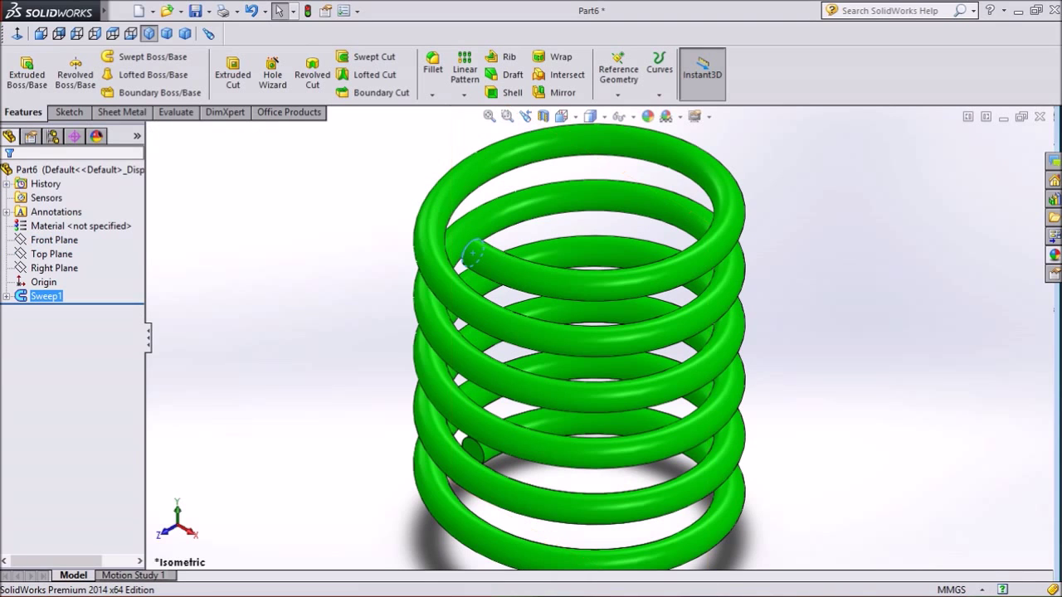
pyautogui.press('Escape')
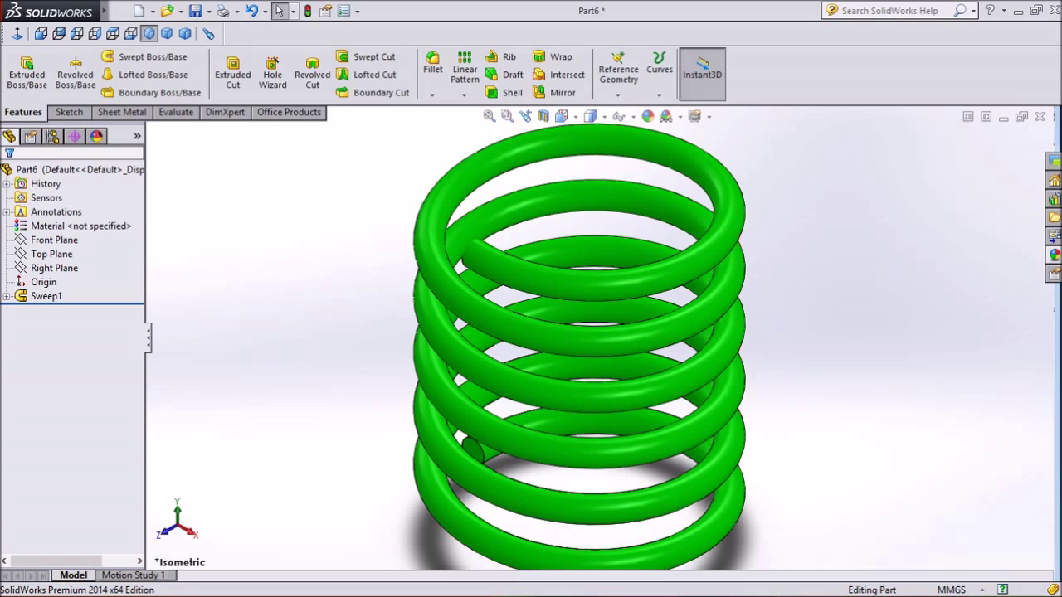
pyautogui.scroll(-2, 905, 165)
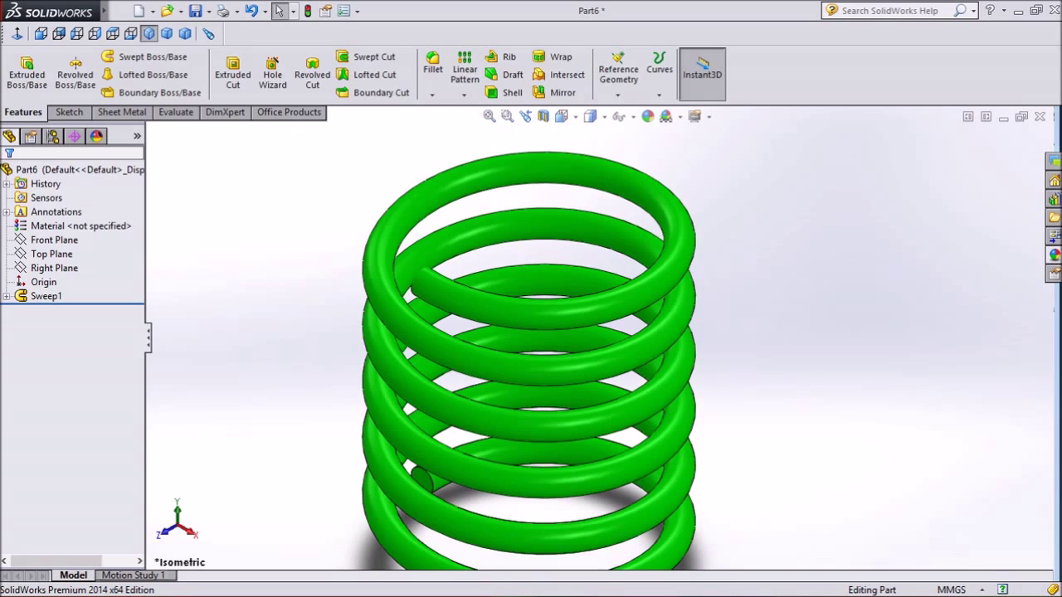
pyautogui.press('z')
pyautogui.hotkey('ctrl', 'Up')
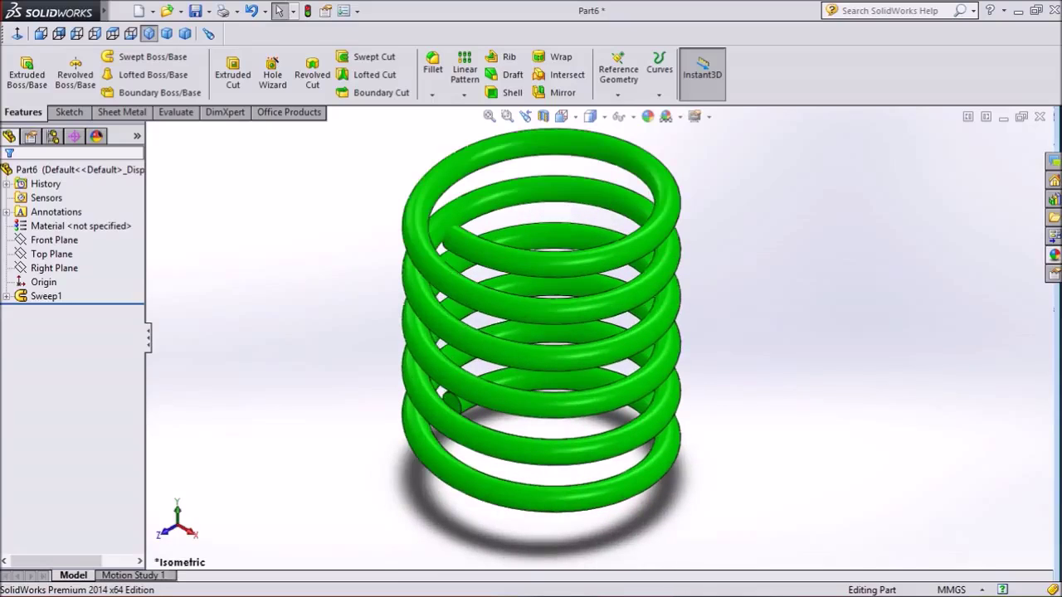
pyautogui.rightClick(858, 198)
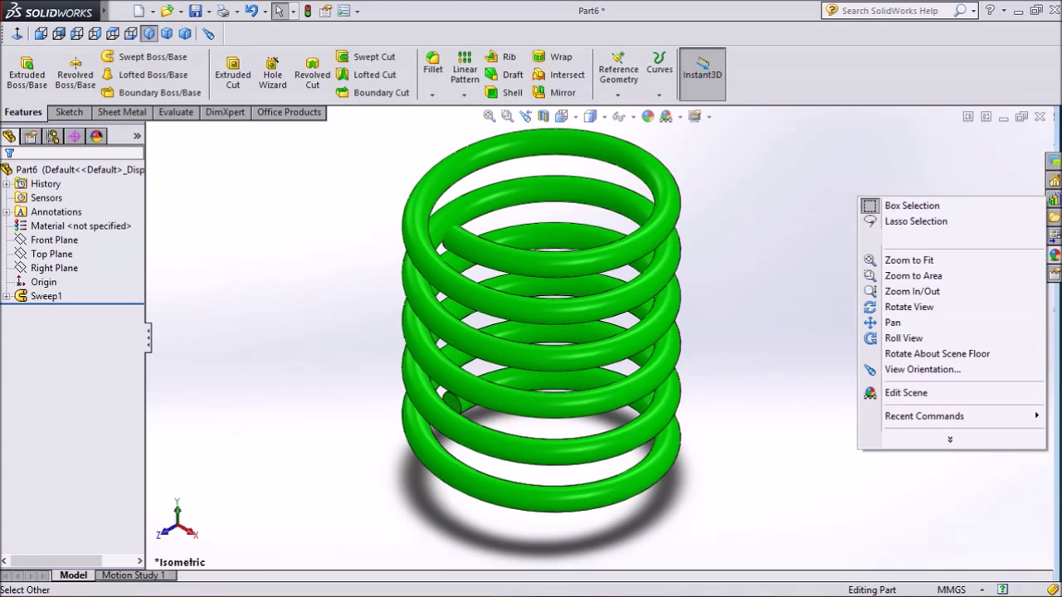
pyautogui.click(908, 307)
pyautogui.moveTo(908, 307); pyautogui.dragTo(631, 327)
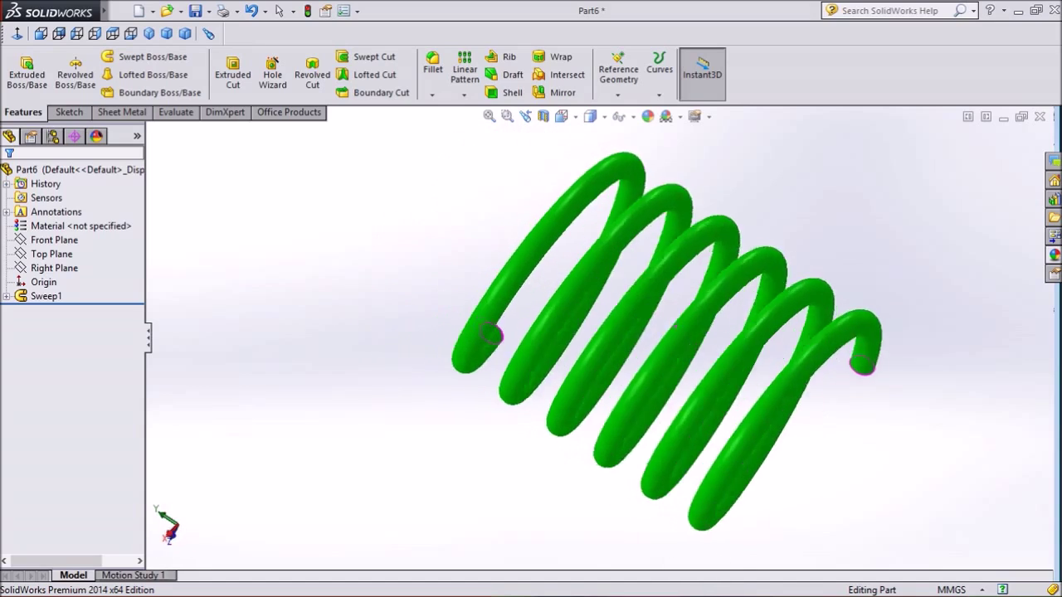
pyautogui.moveTo(631, 328); pyautogui.dragTo(543, 492)
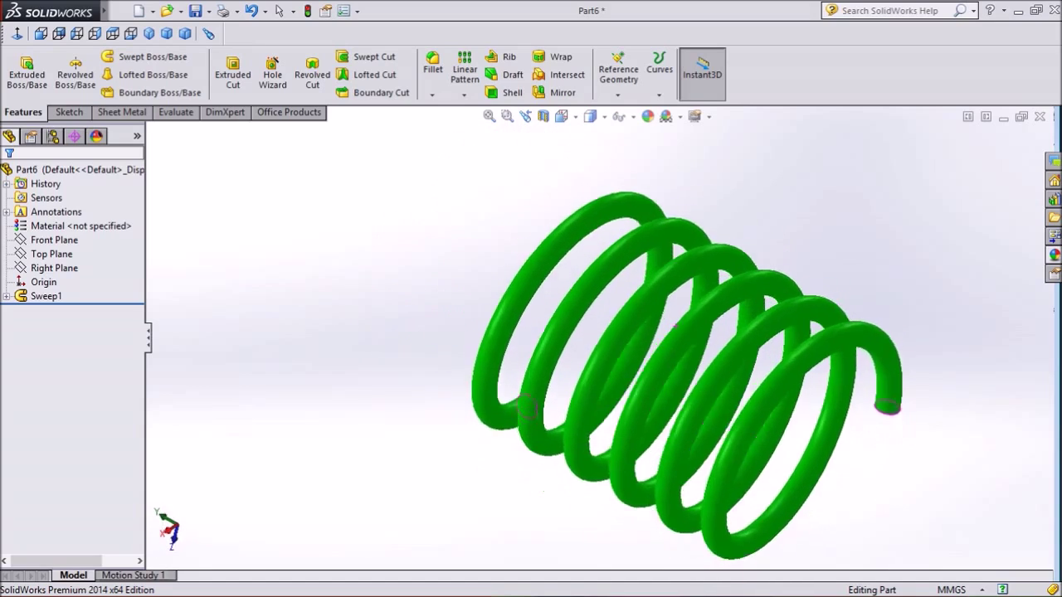
pyautogui.moveTo(526, 407); pyautogui.dragTo(629, 388)
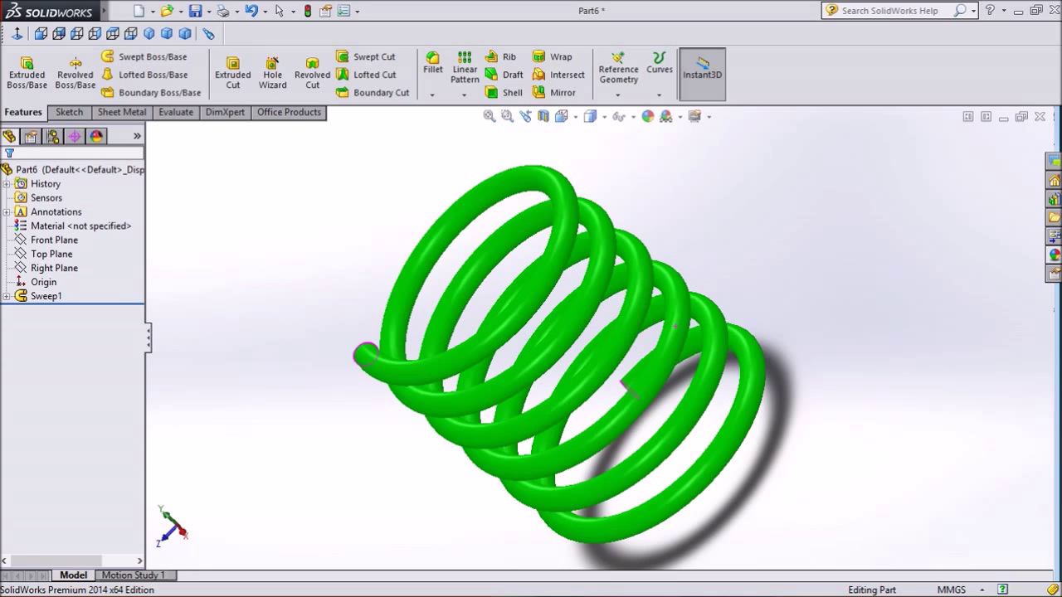
pyautogui.moveTo(629, 389)
pyautogui.mouseDown(button='middle')
pyautogui.moveTo(342, 448)
pyautogui.moveTo(450, 331)
pyautogui.moveTo(413, 355)
pyautogui.moveTo(370, 295)
pyautogui.mouseUp(button='middle')
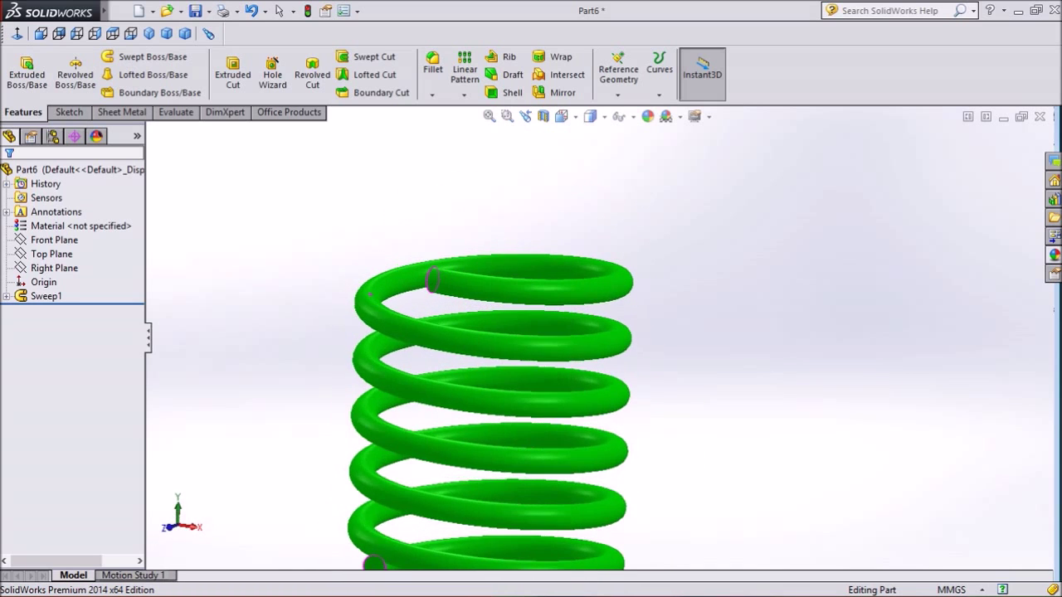
pyautogui.moveTo(370, 295); pyautogui.dragTo(365, 290, button='middle')
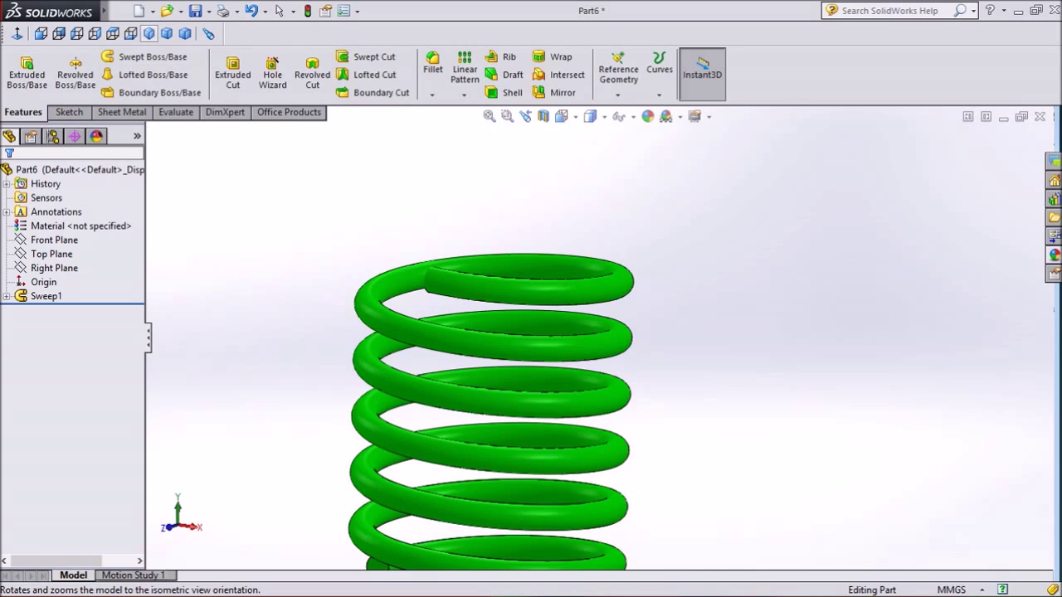
pyautogui.click(149, 33)
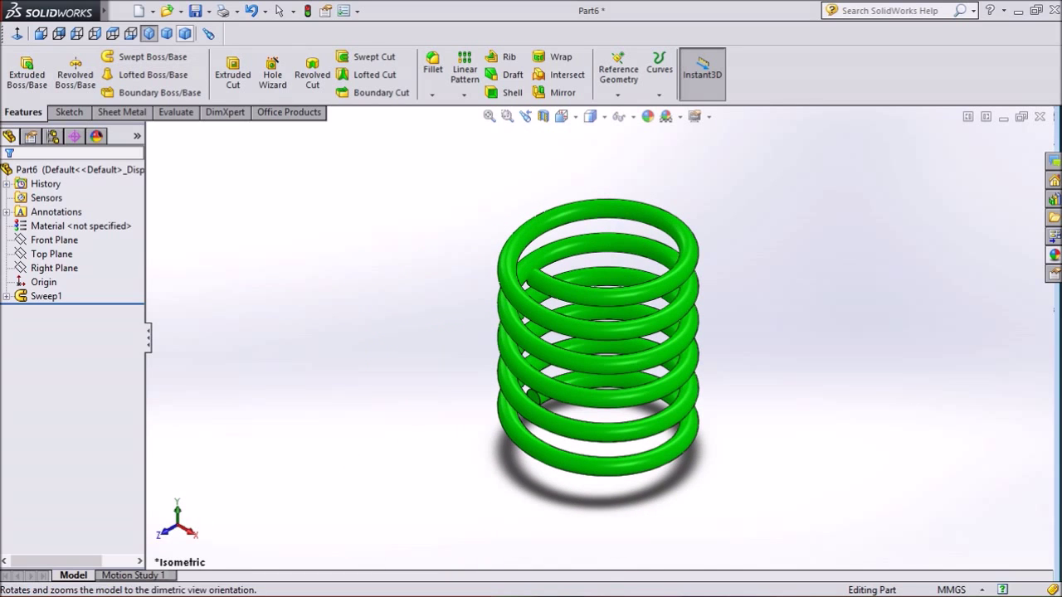
pyautogui.click(185, 34)
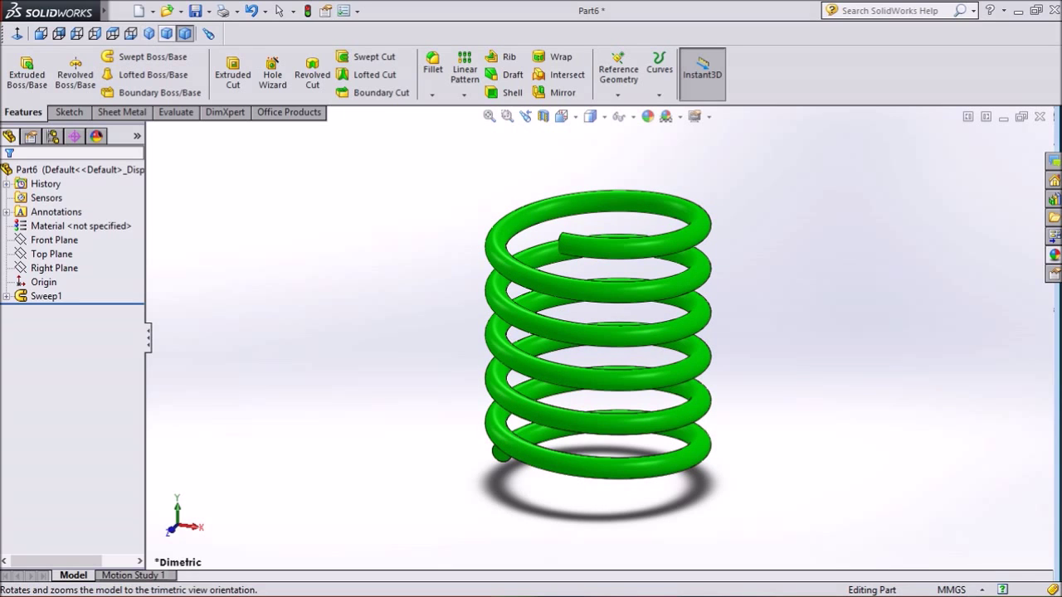
pyautogui.click(167, 34)
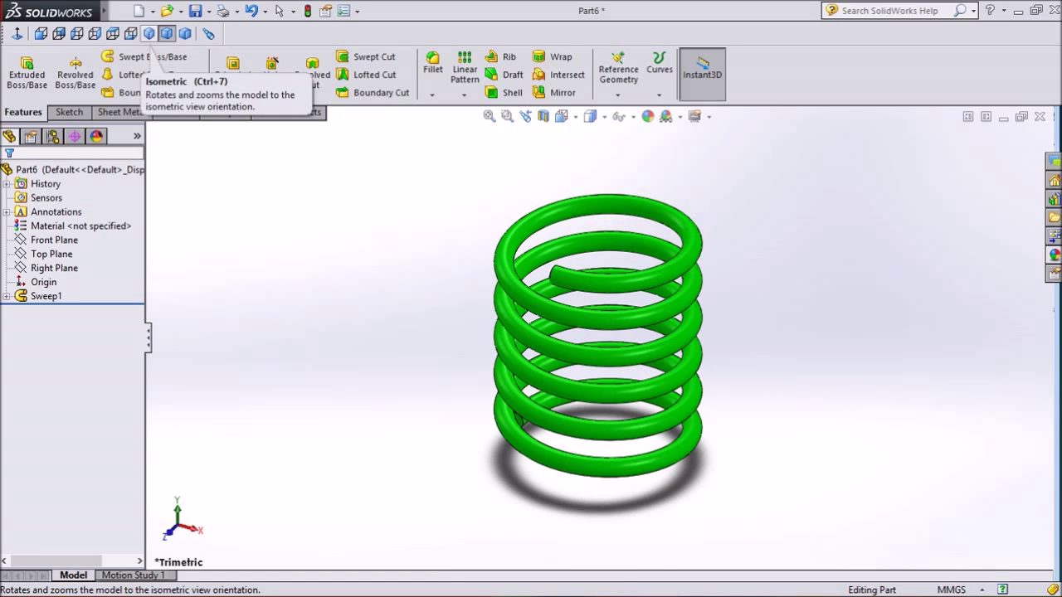
pyautogui.click(148, 33)
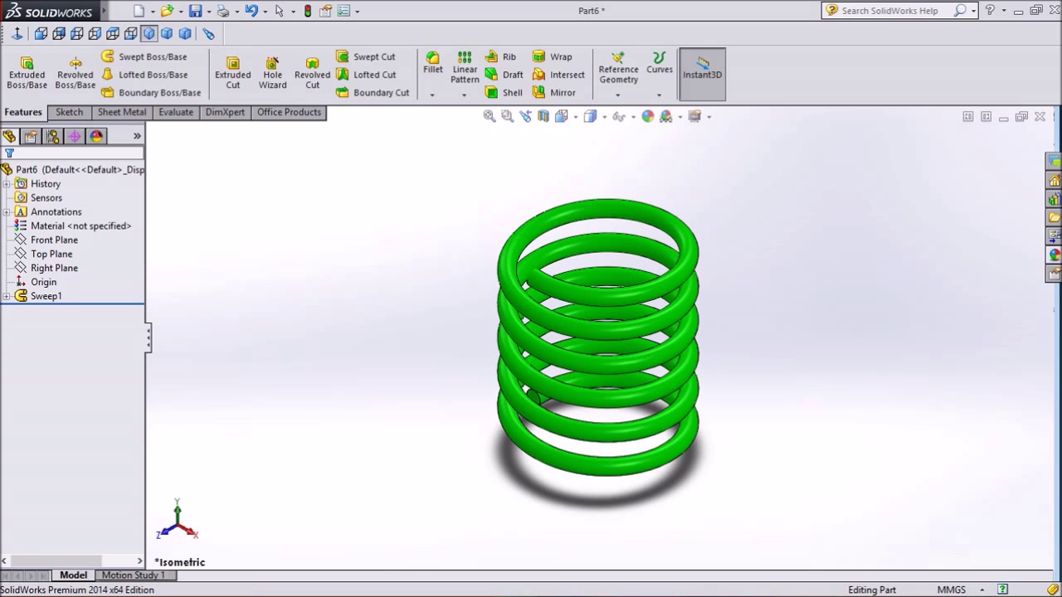
pyautogui.click(167, 34)
pyautogui.click(185, 34)
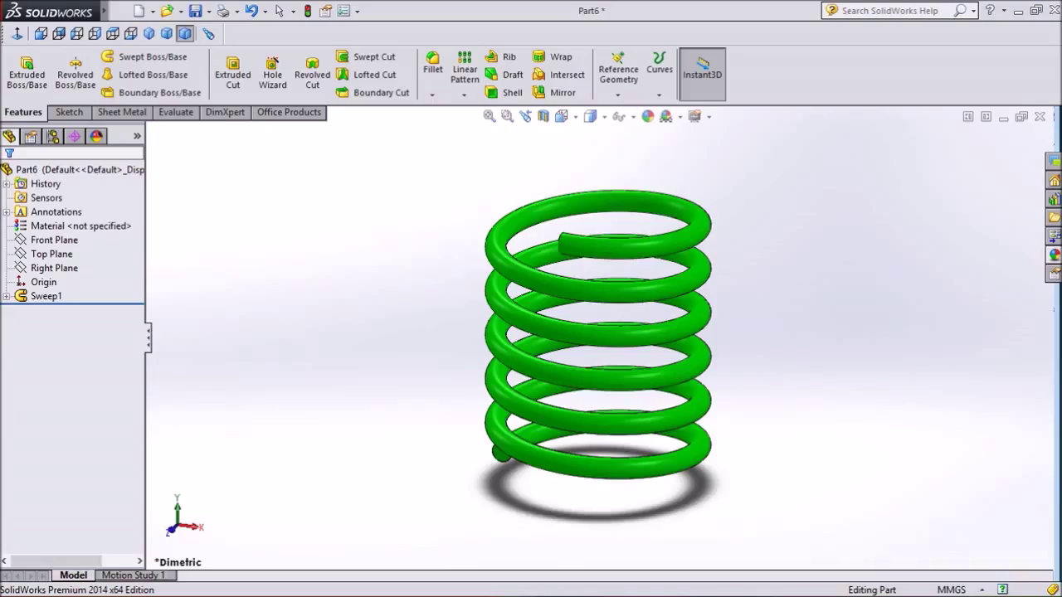
pyautogui.scroll(-2, 867, 402)
pyautogui.scroll(-2, 753, 313)
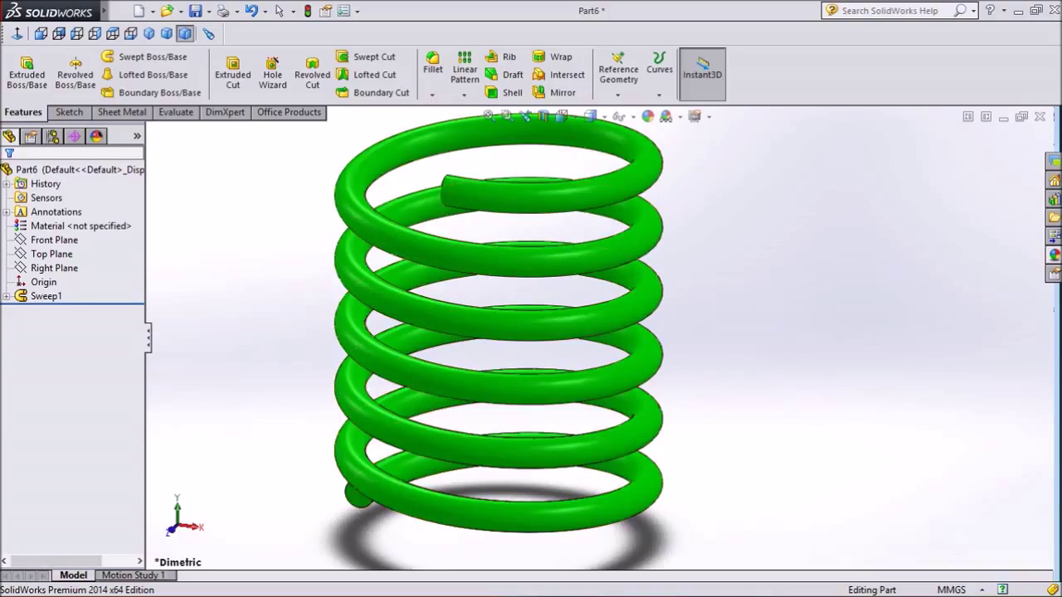
pyautogui.rightClick(844, 201)
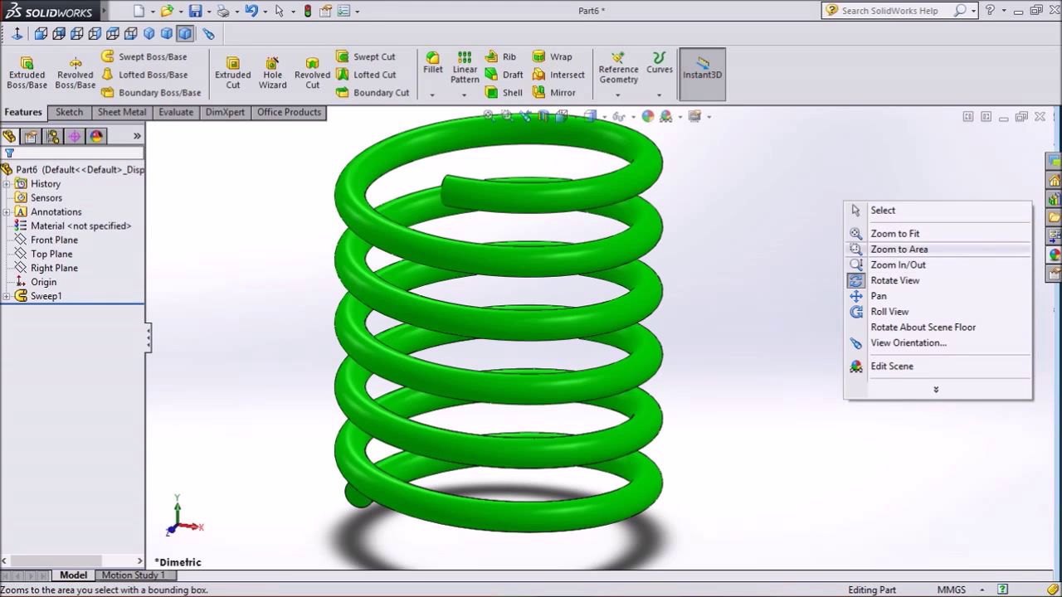
pyautogui.click(879, 296)
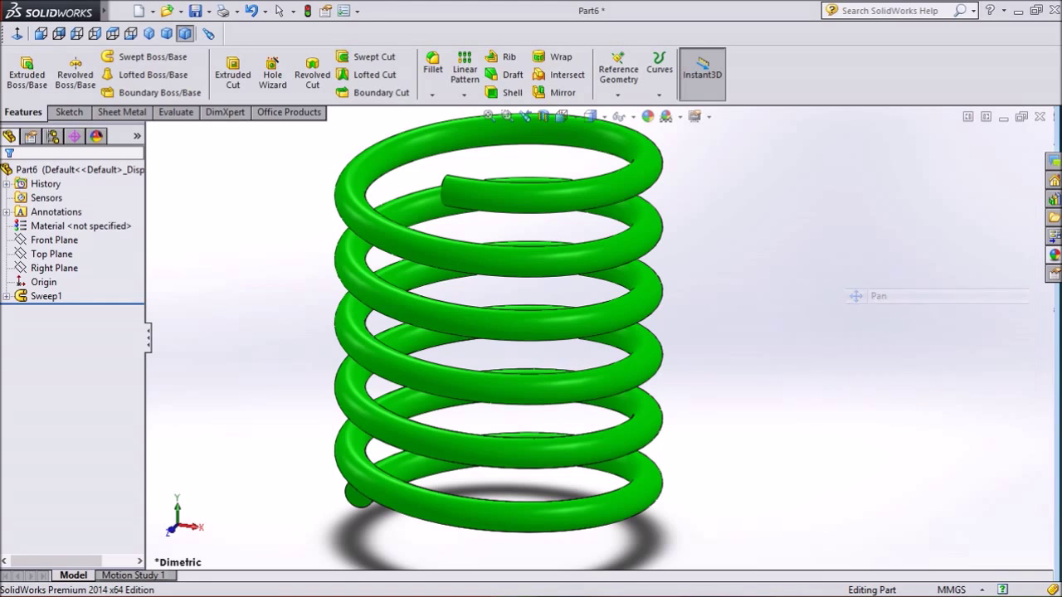
pyautogui.moveTo(878, 296); pyautogui.dragTo(890, 311)
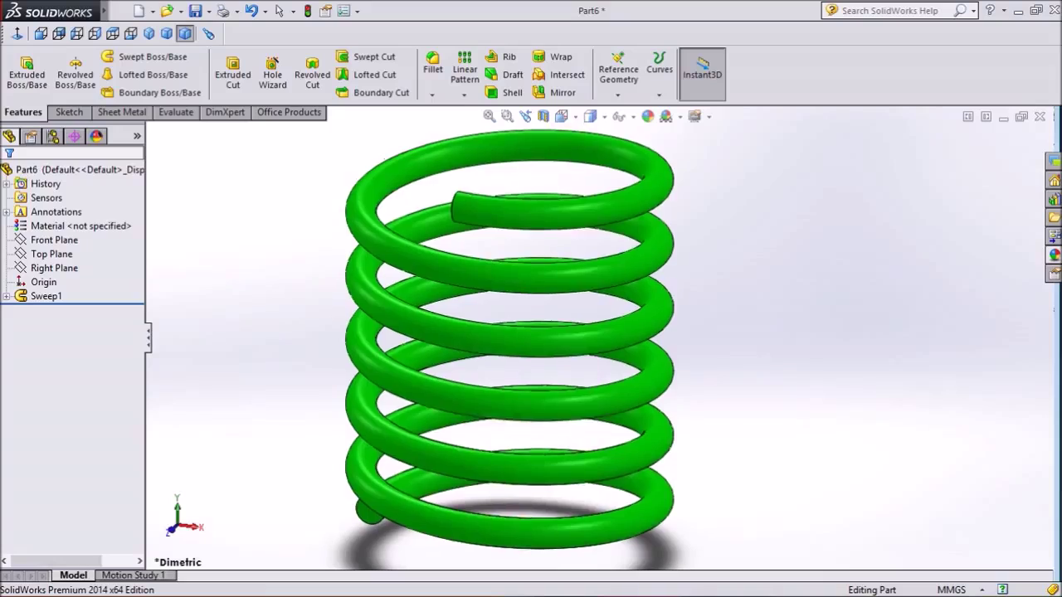
pyautogui.rightClick(873, 225)
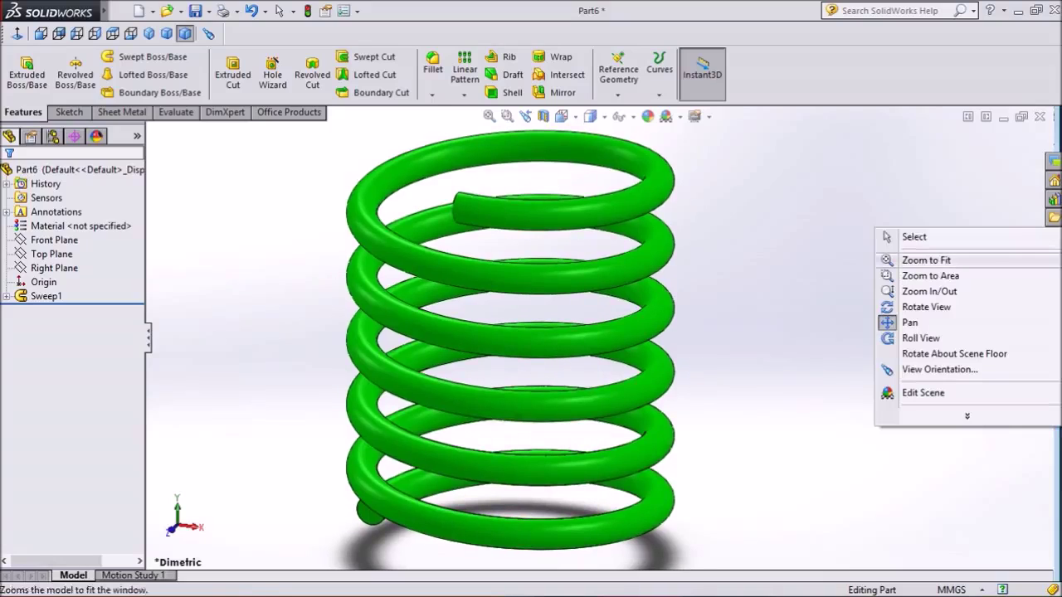
pyautogui.click(903, 237)
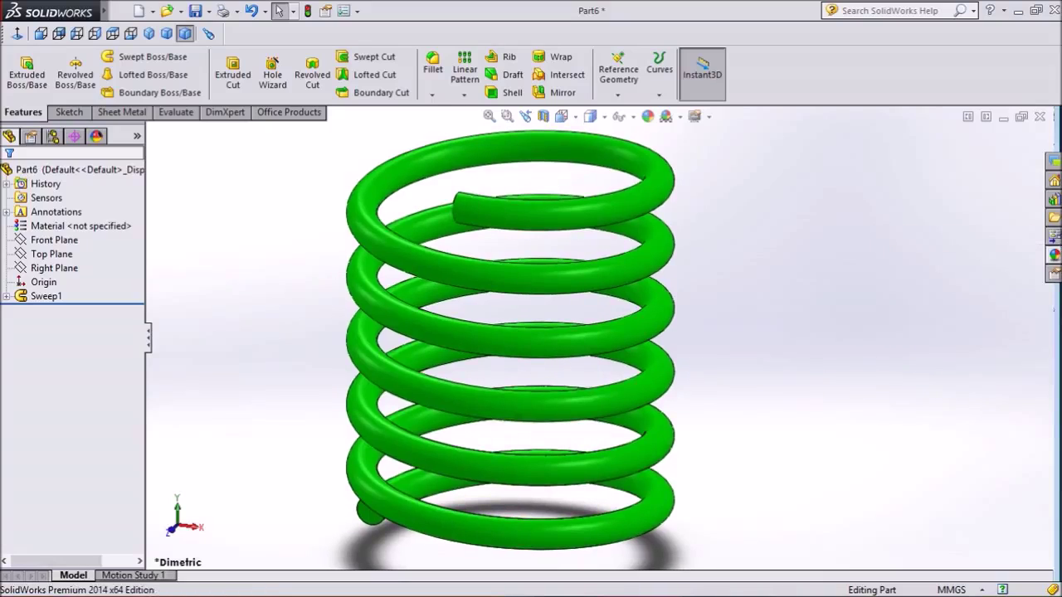